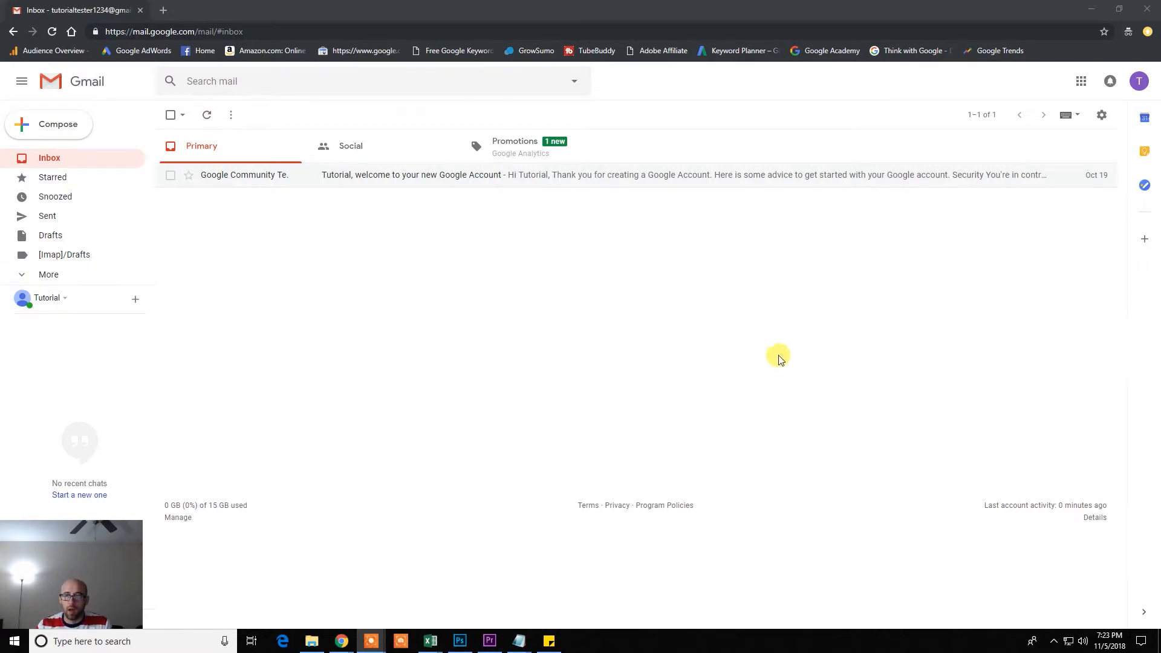
Enable IMAP access in Gmail's Forwarding and POP/IMAP settings and save the change
left_click(1101, 115)
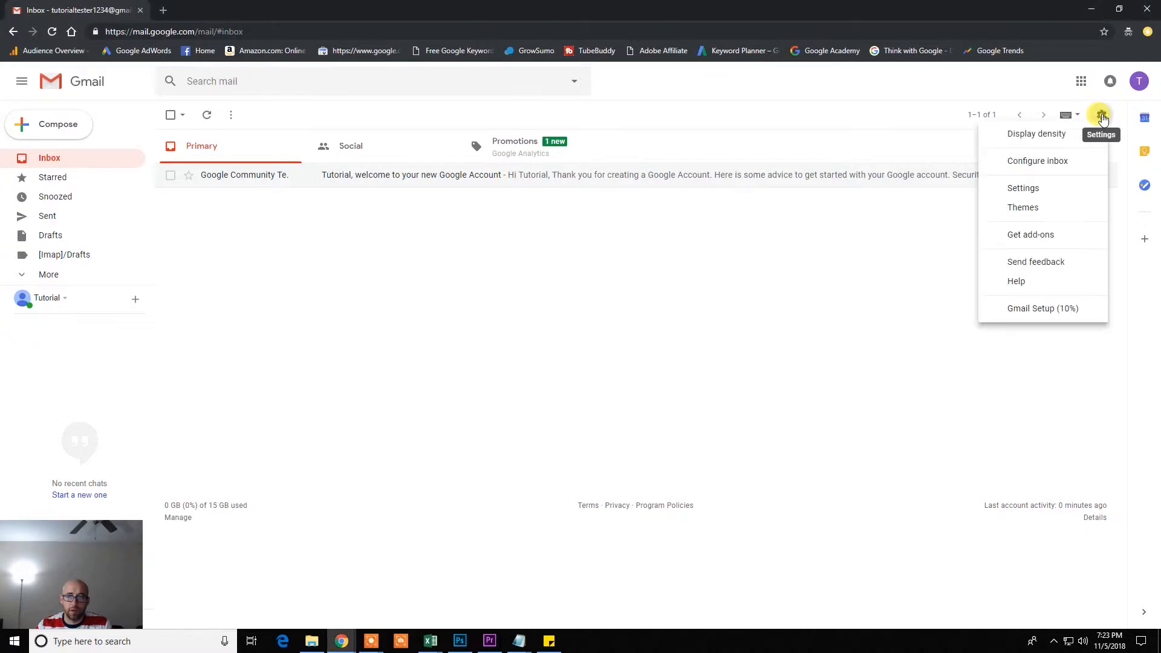
left_click(1023, 187)
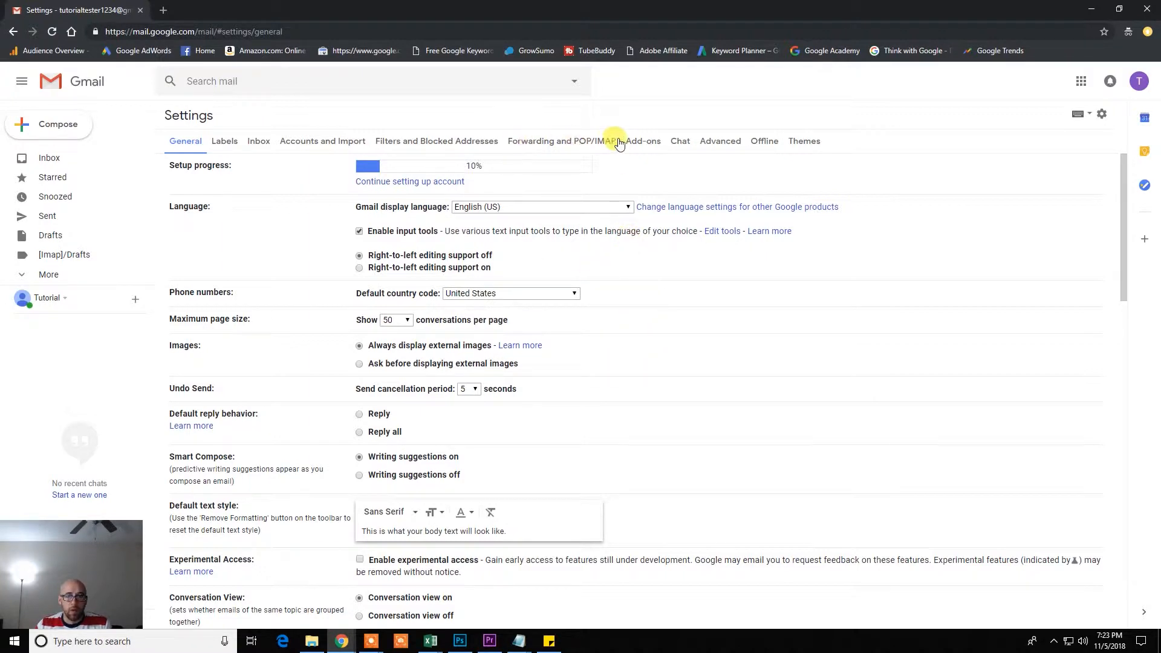
left_click(568, 141)
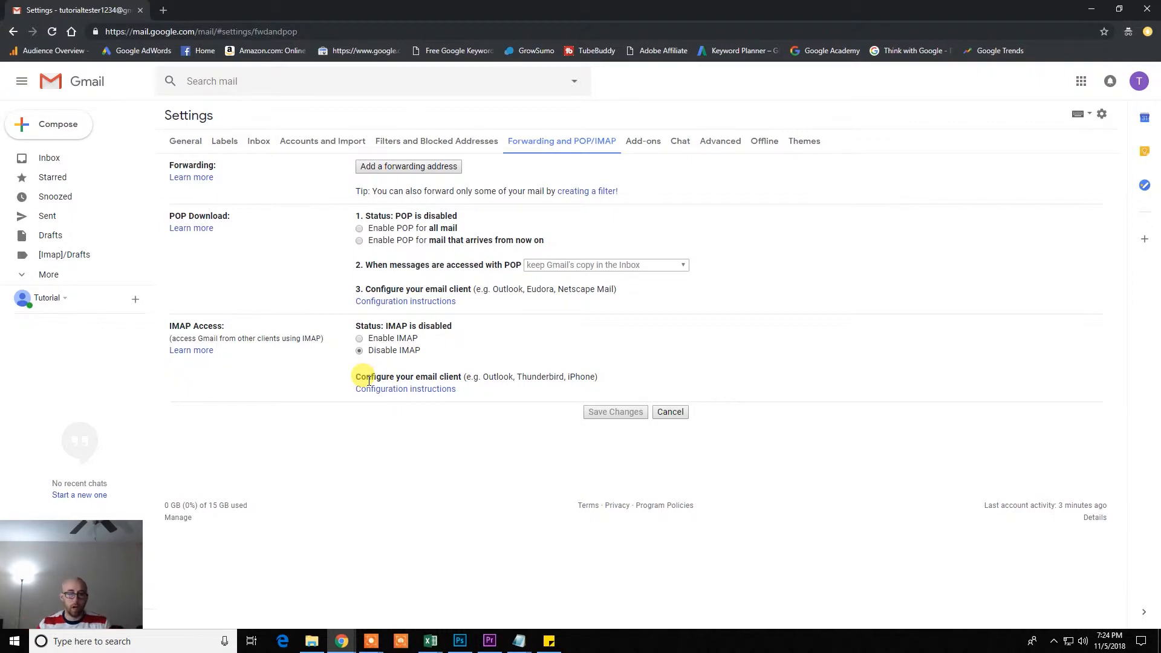
left_click(359, 340)
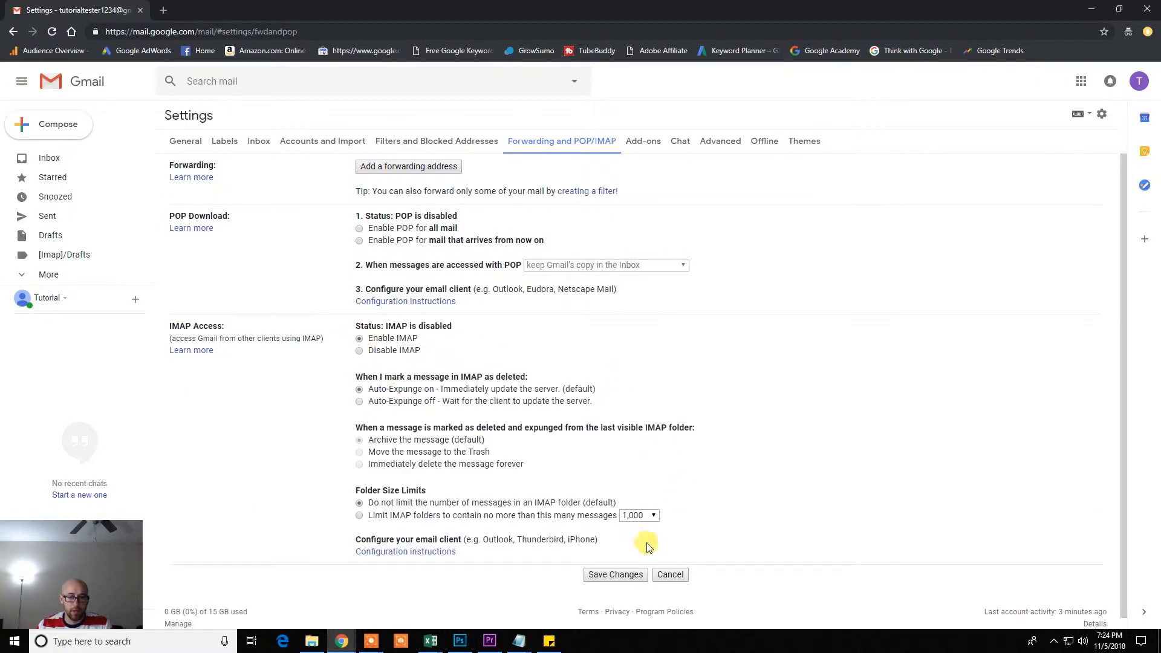
left_click(607, 575)
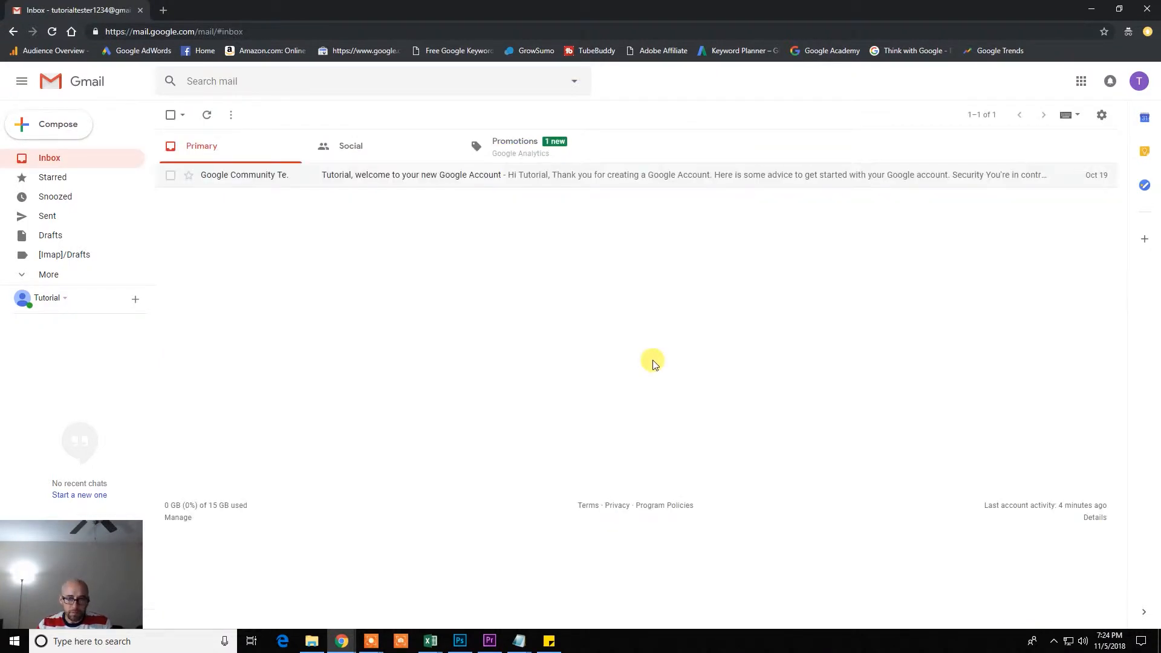
Reopen Gmail's Forwarding and POP/IMAP settings to confirm IMAP is enabled
left_click(1102, 118)
left_click(1030, 187)
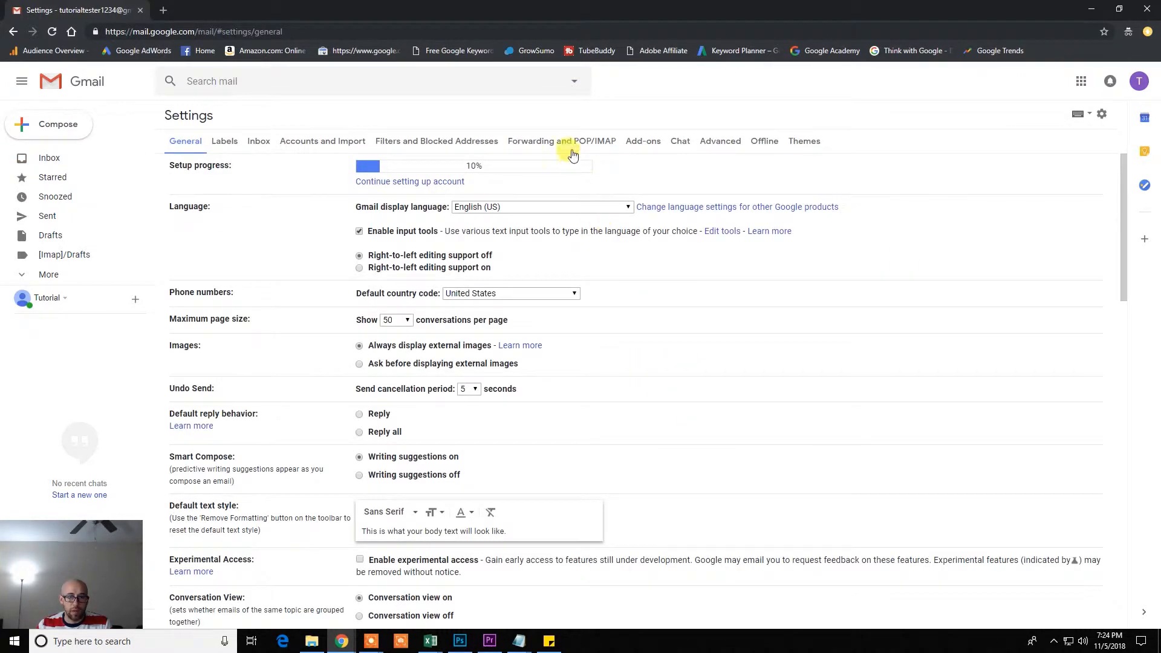
left_click(572, 146)
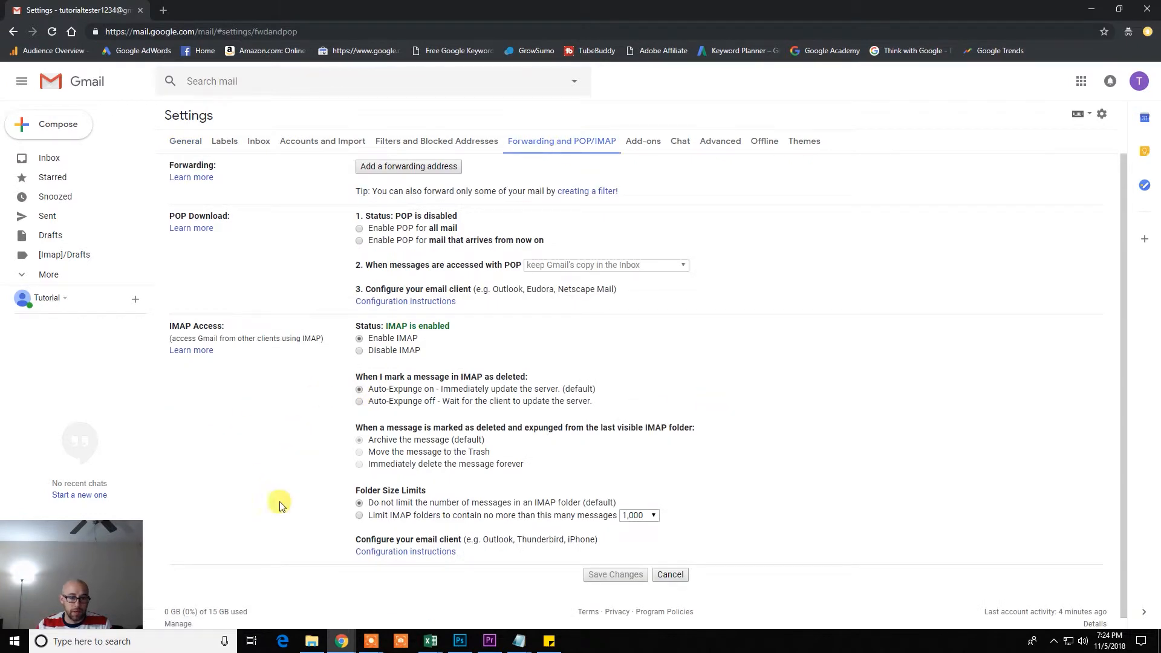
Open the Gmail Help article with IMAP configuration instructions
left_click(397, 553)
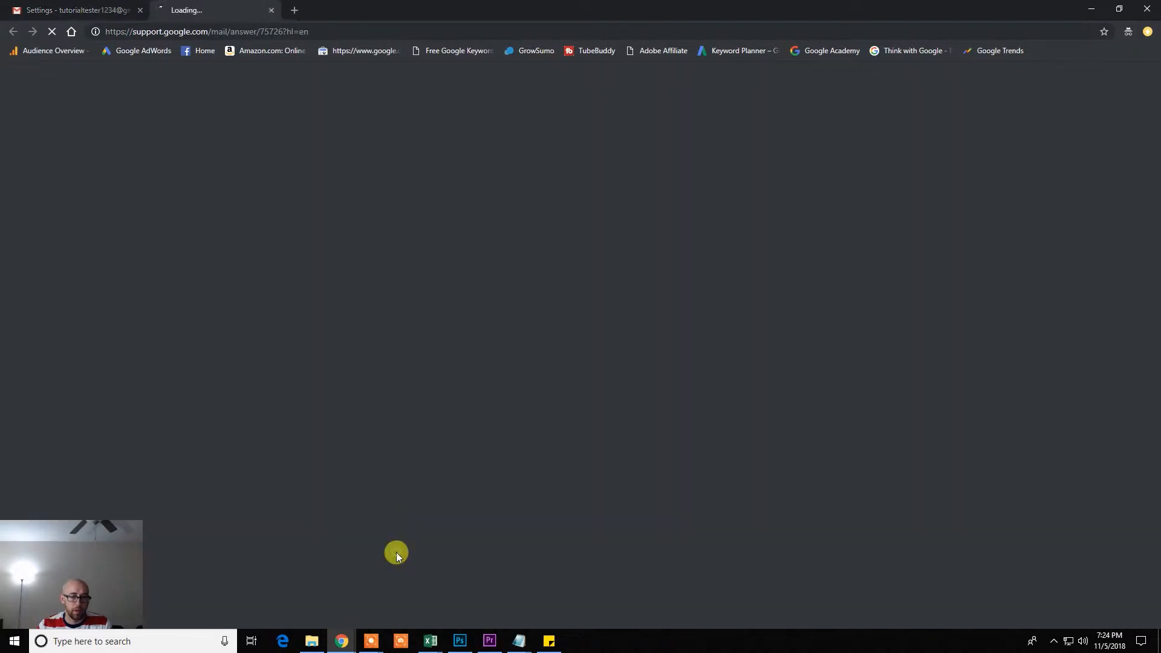
left_click_drag(128, 212, 579, 207)
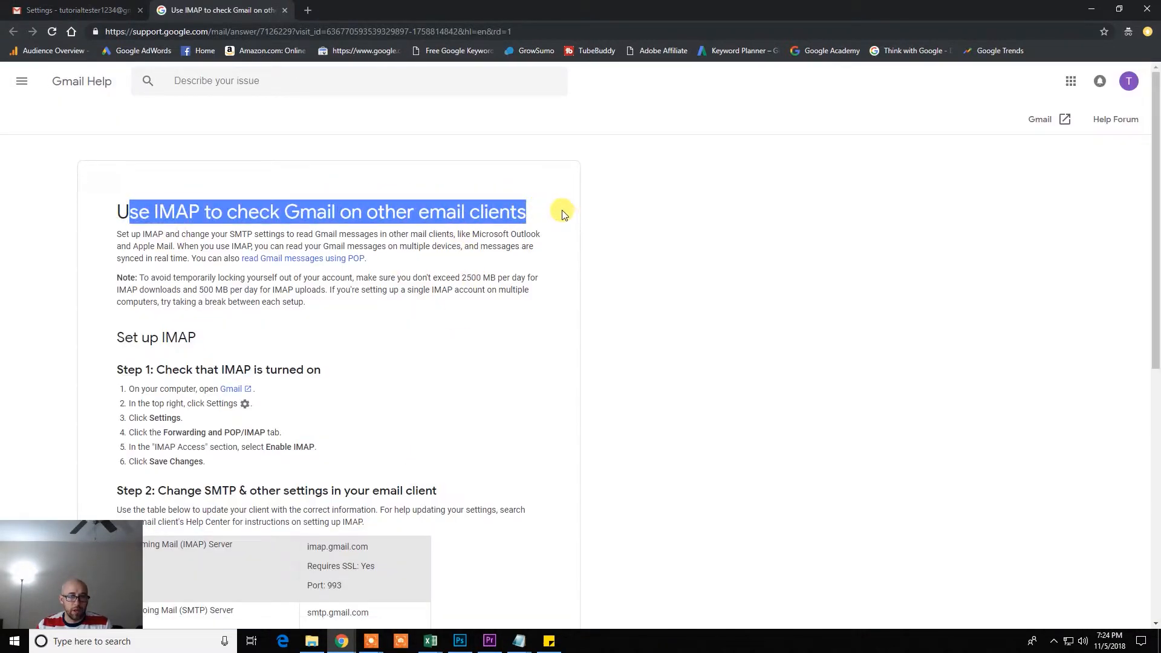
left_click(629, 246)
Review the settings table: imap.gmail.com port 993, smtp.gmail.com ports 465 and 587
scroll(601, 240, "down", 2)
scroll(600, 240, "down", 2)
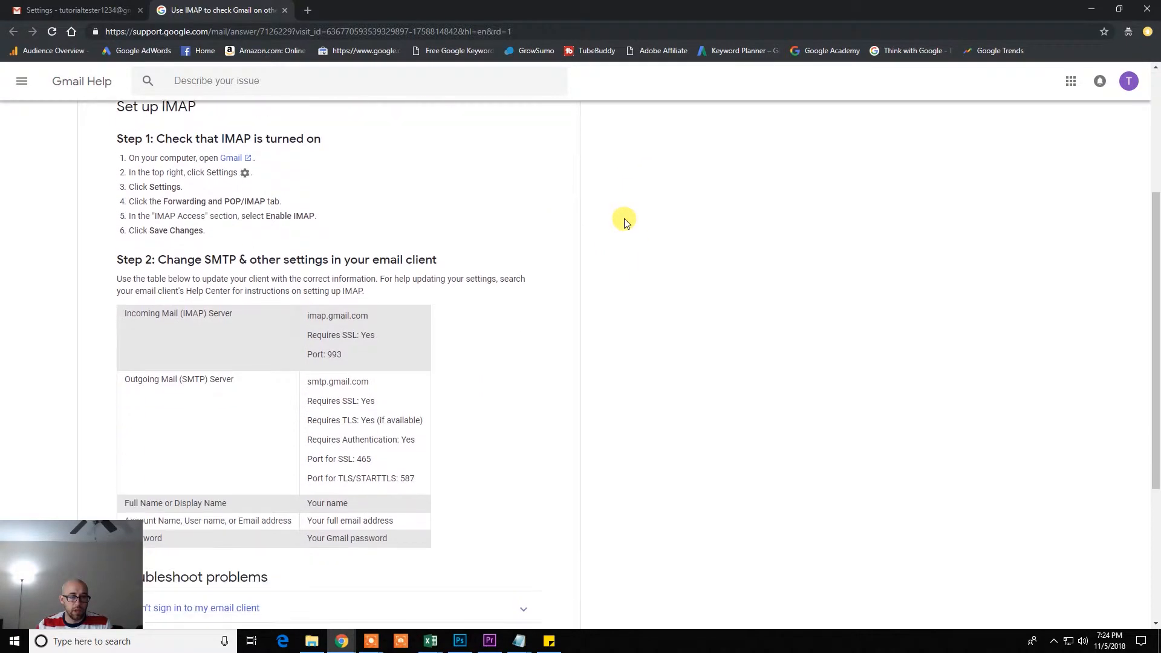
scroll(481, 255, "down", 1)
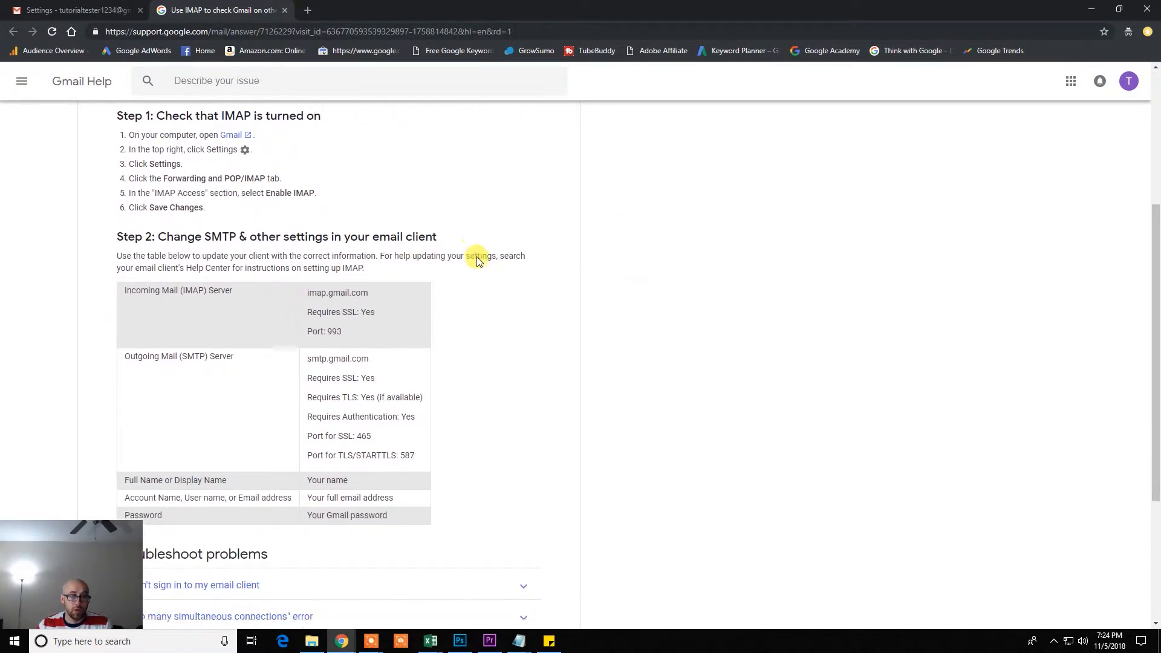
scroll(502, 263, "up", 1)
left_click_drag(128, 148, 158, 145)
left_click(127, 144)
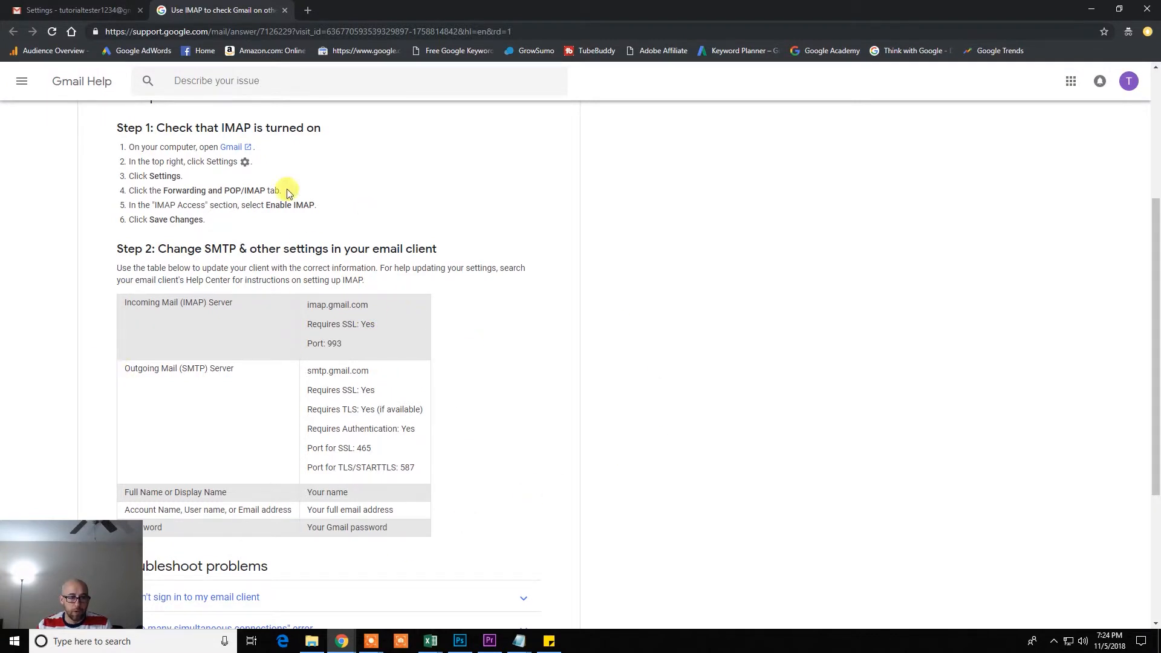
scroll(520, 339, "down", 4)
scroll(532, 337, "up", 4)
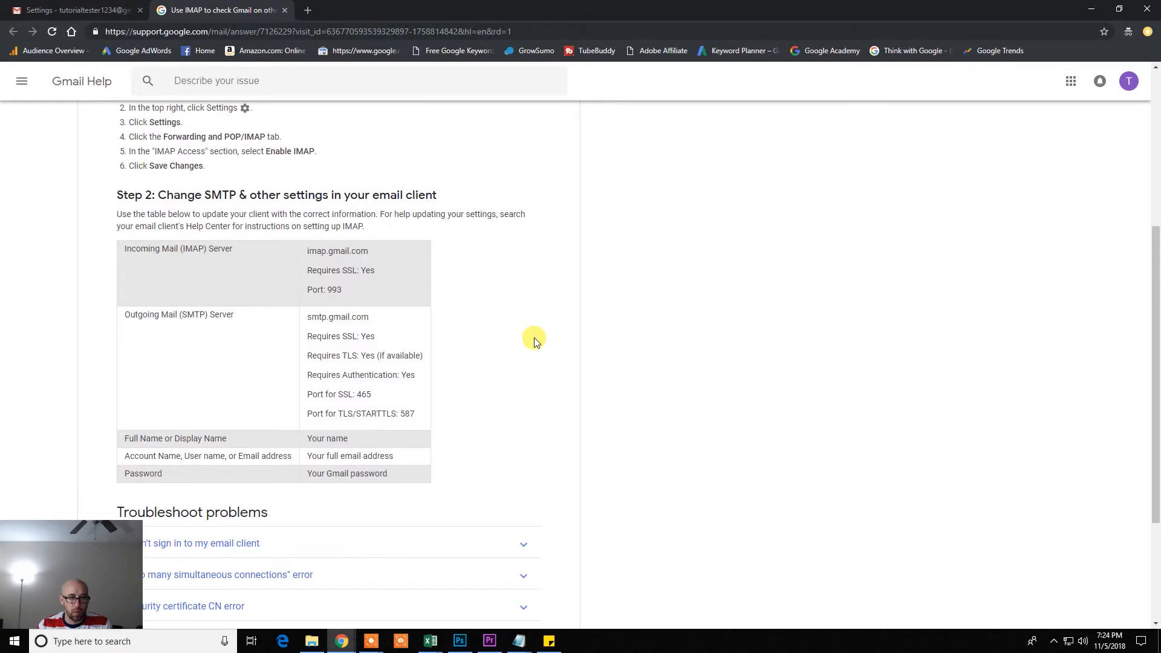
scroll(532, 337, "down", 1)
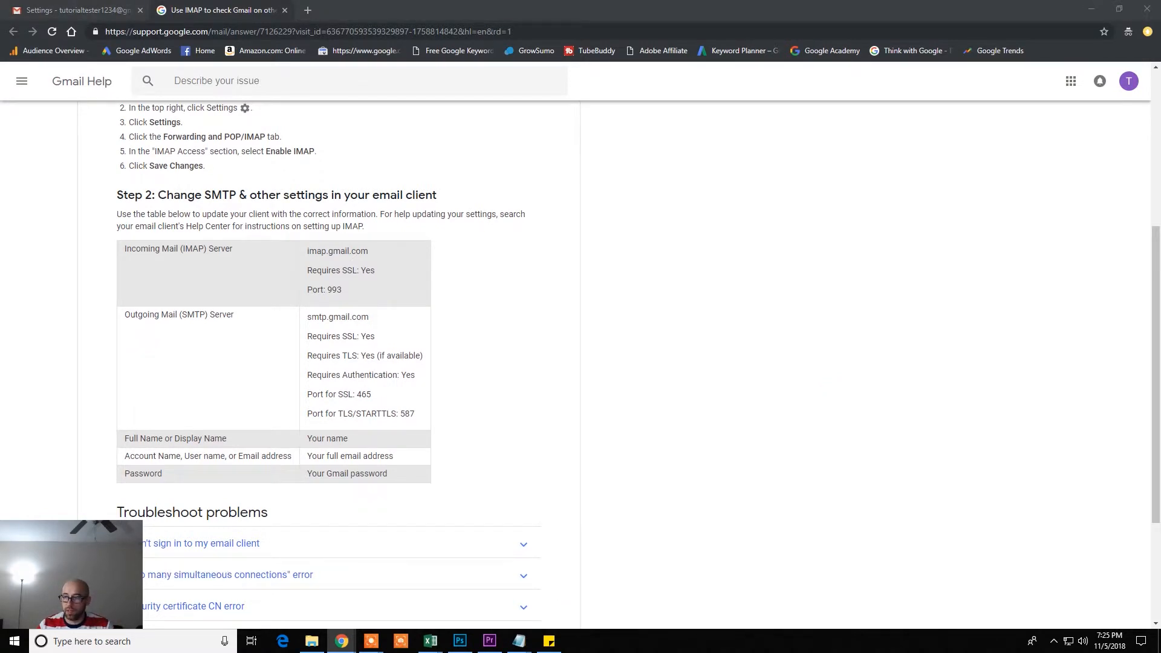
In an incognito window, load the lesssecureapps page and switch Allow less secure apps ON
key("ctrl+shift+n")
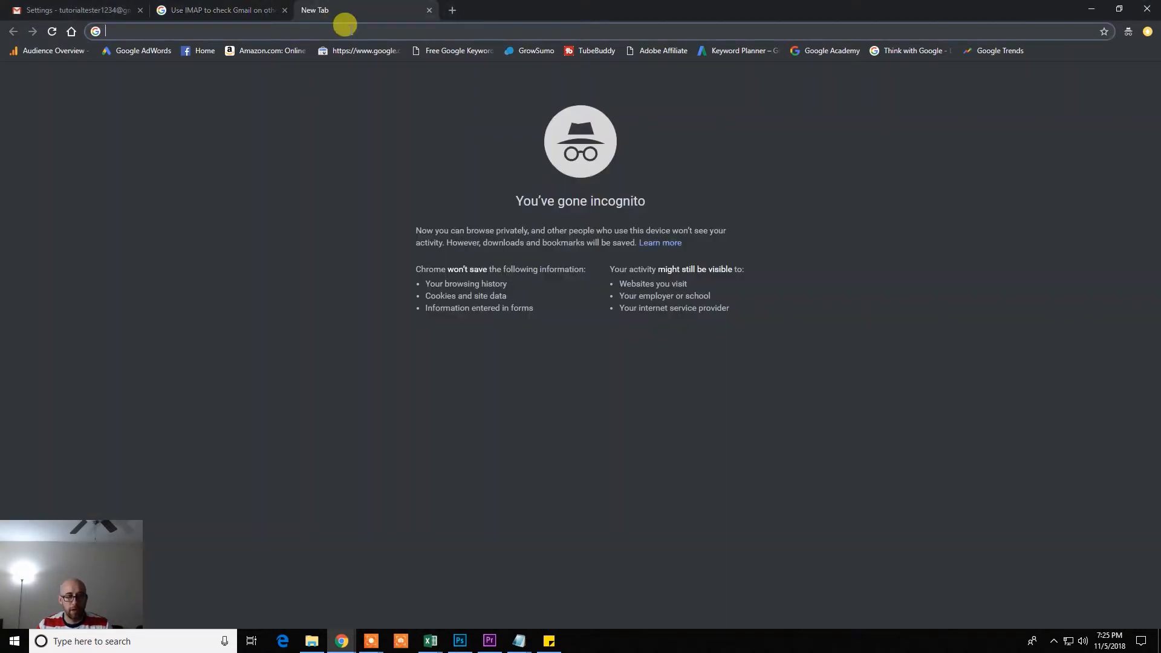
type("www.google.com/settings/security/lesssecureapps")
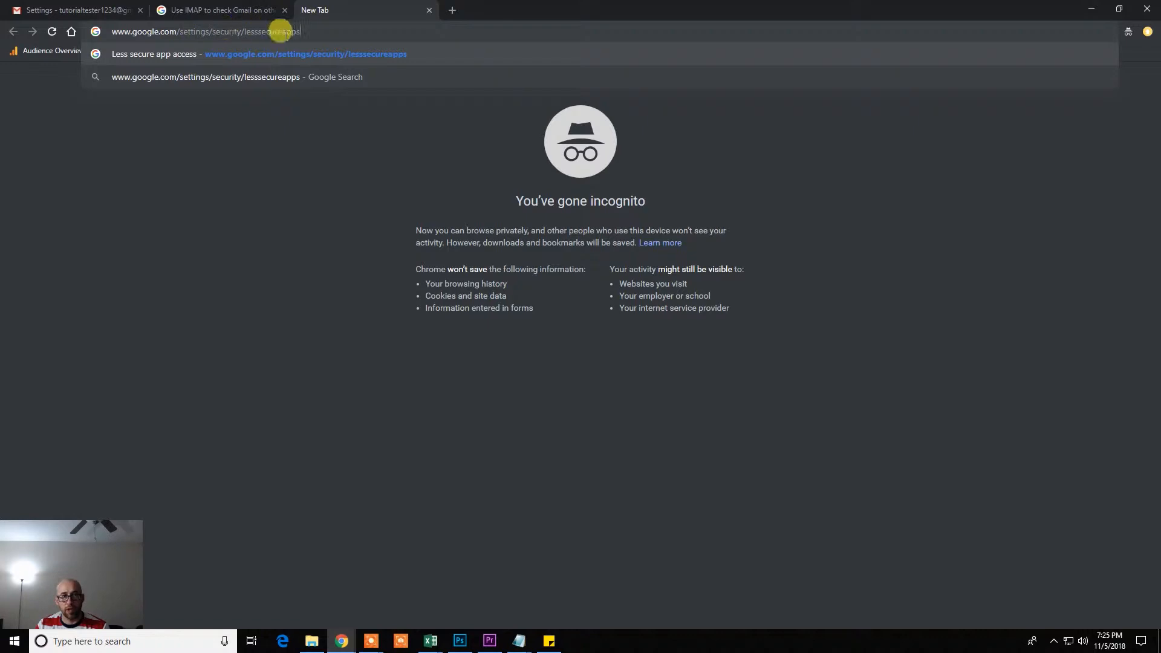
key("Return")
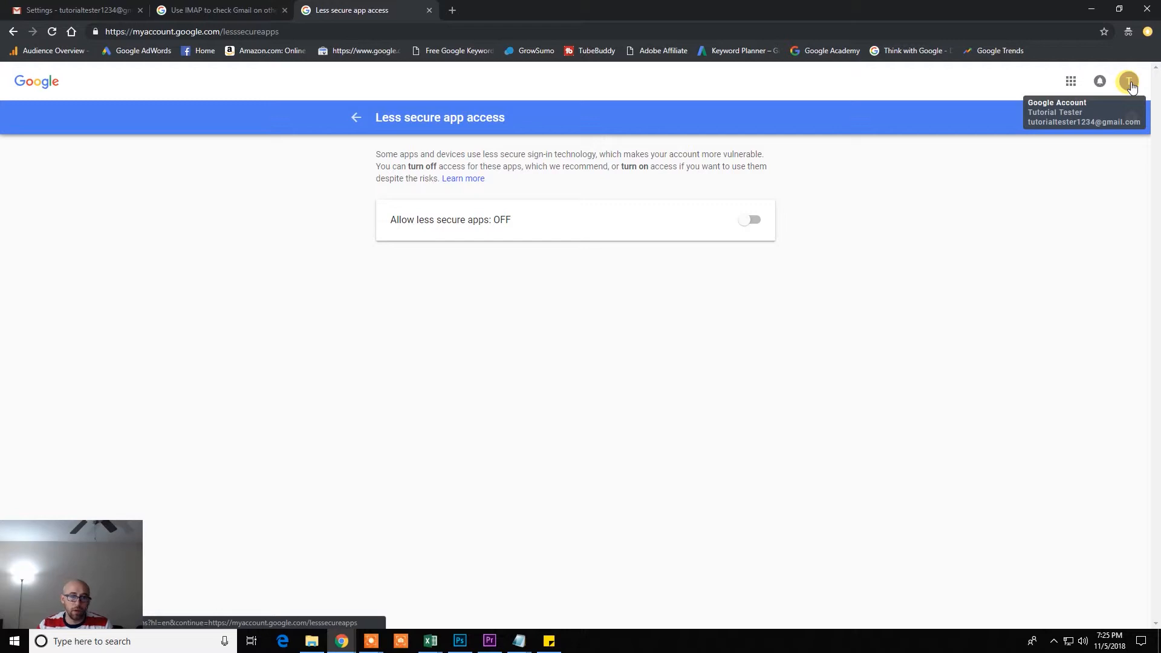
left_click(754, 220)
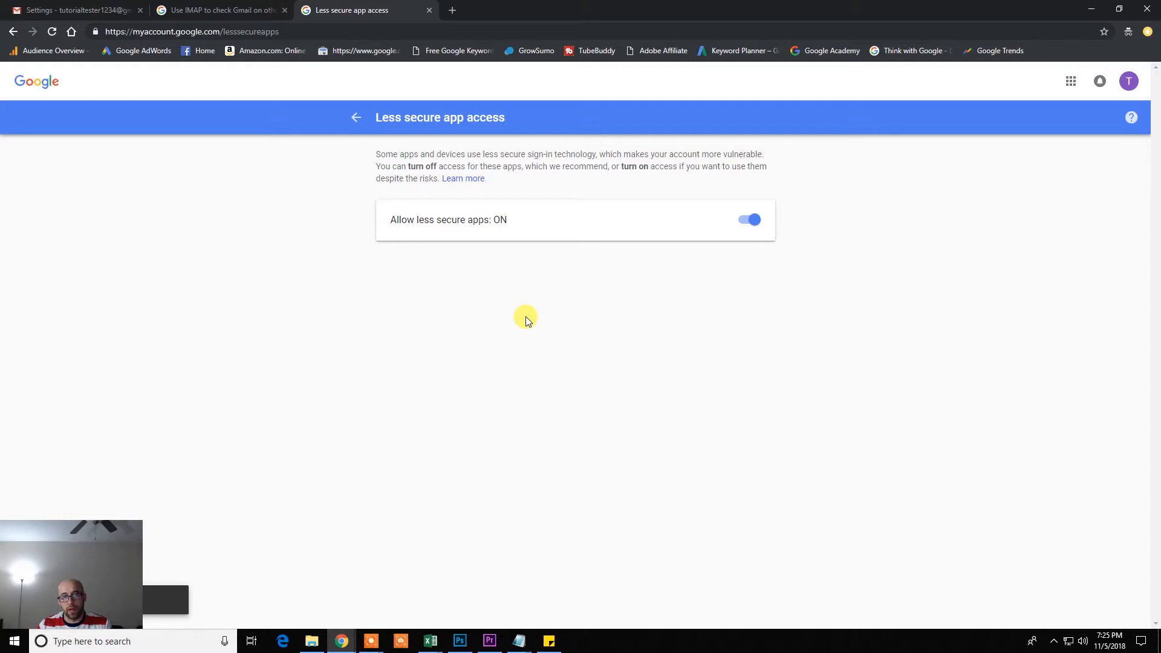
left_click(220, 11)
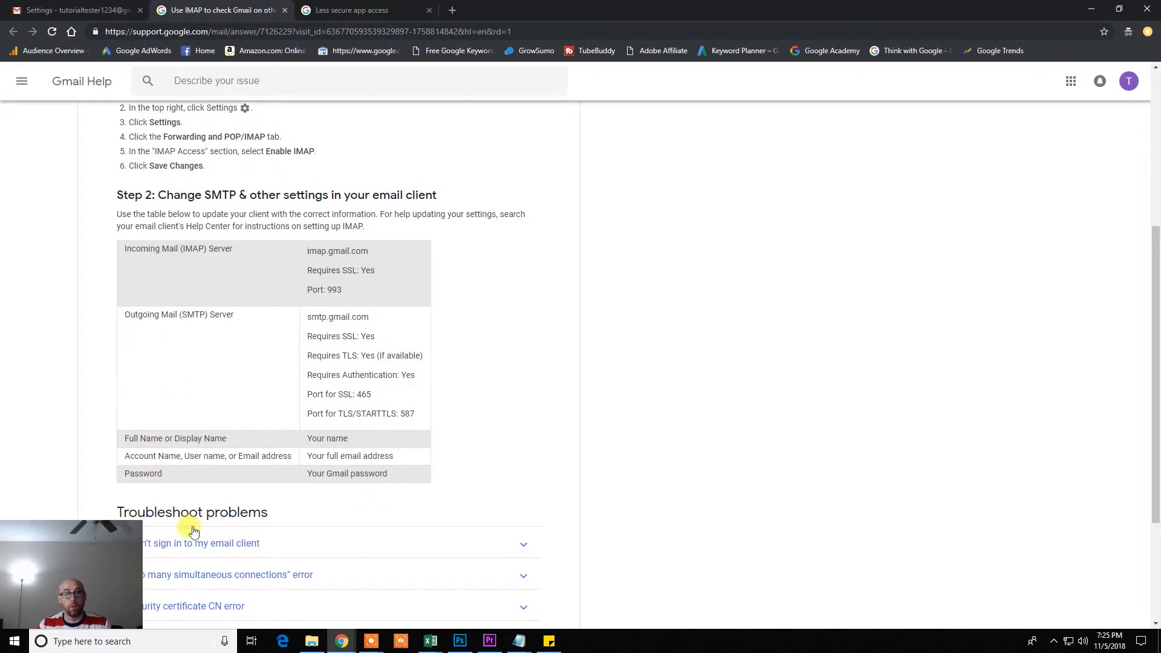
Open Control Panel and launch Mail (Microsoft Outlook 2016) from a 'mail' search
left_click(168, 644)
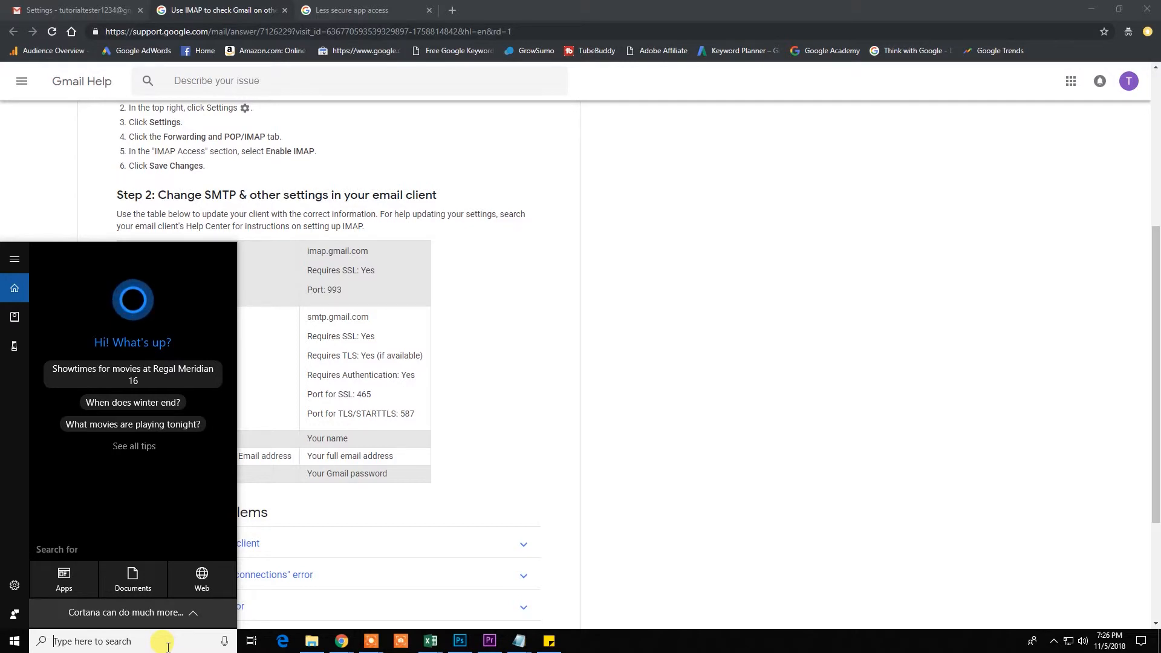
type("control")
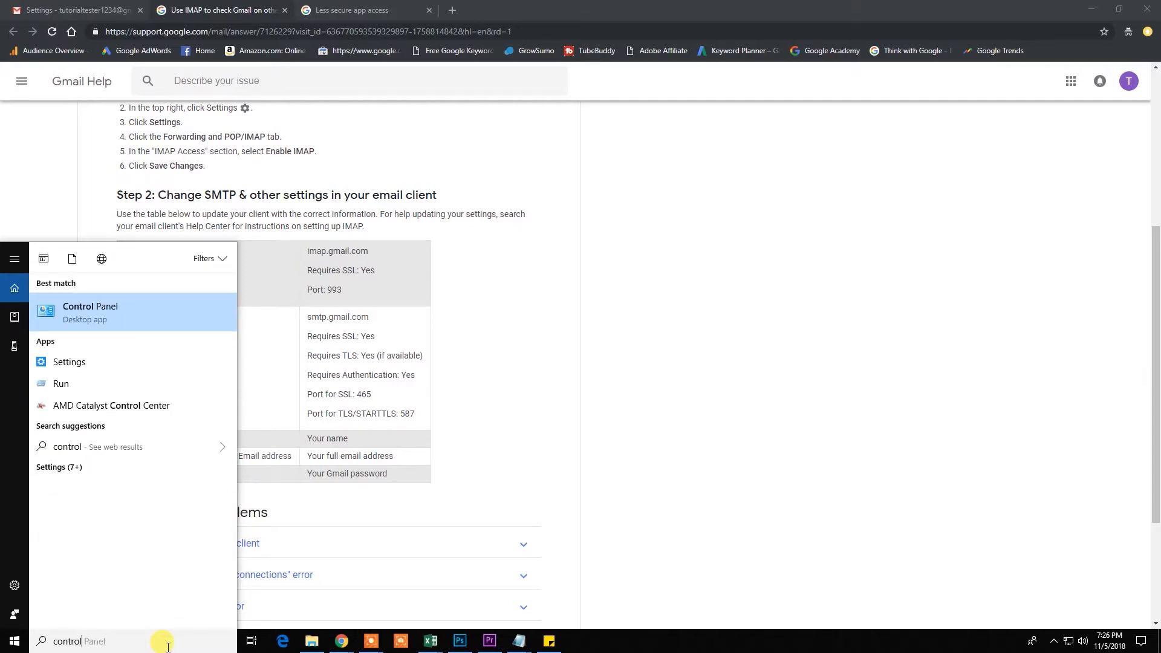
key("Return")
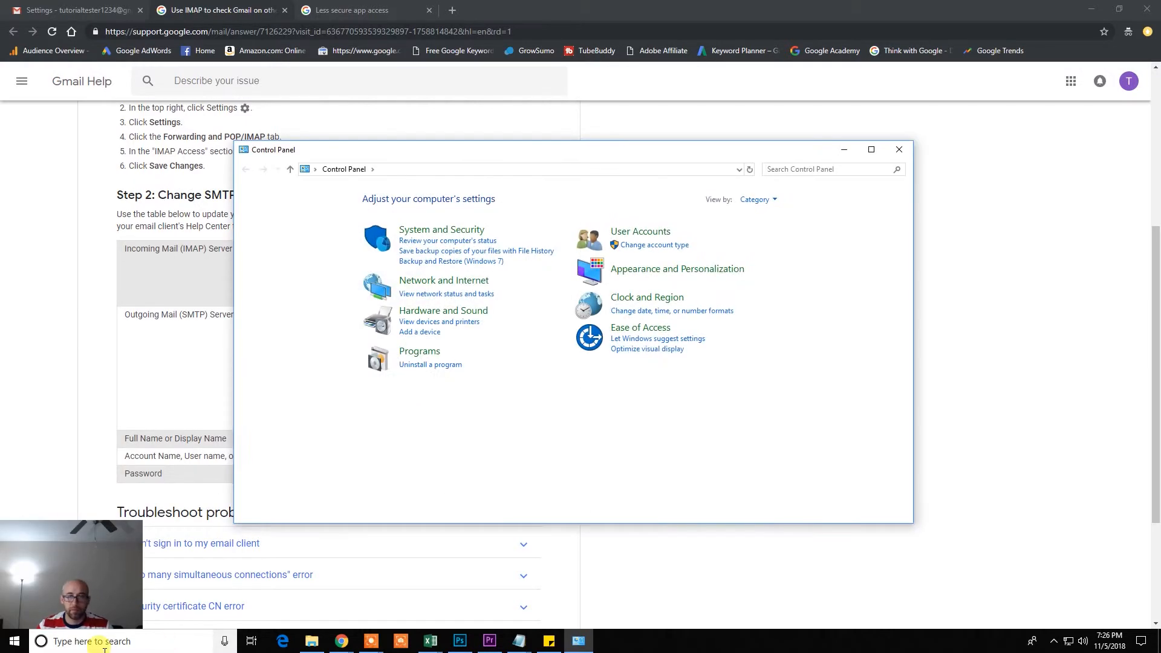
left_click(831, 167)
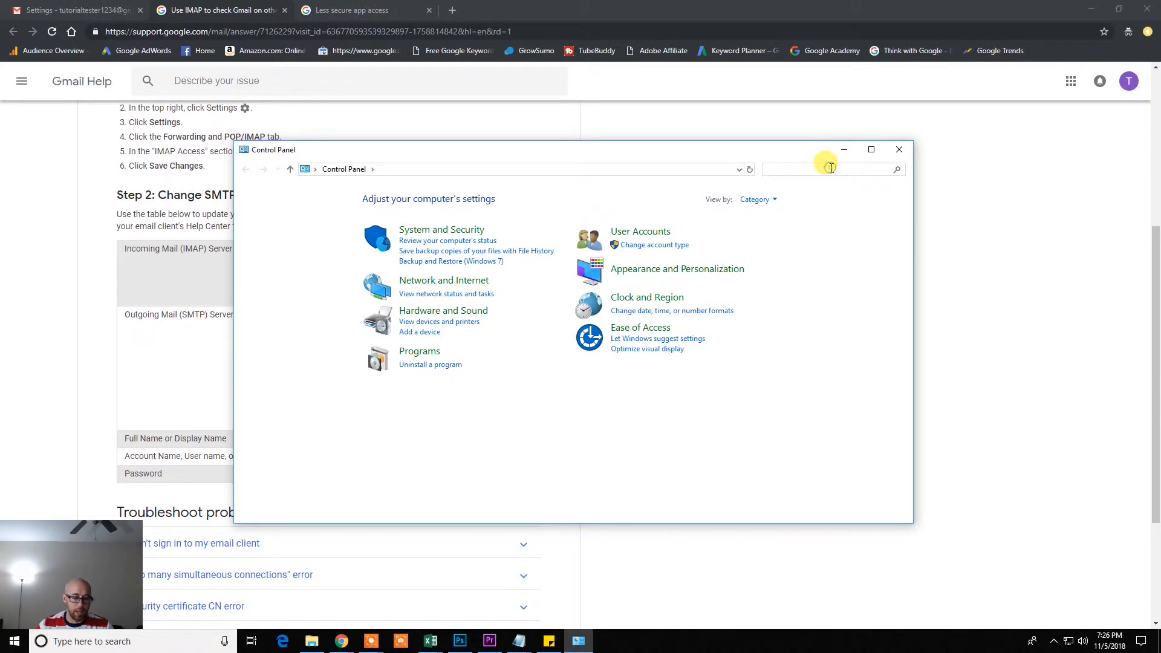
type("mail")
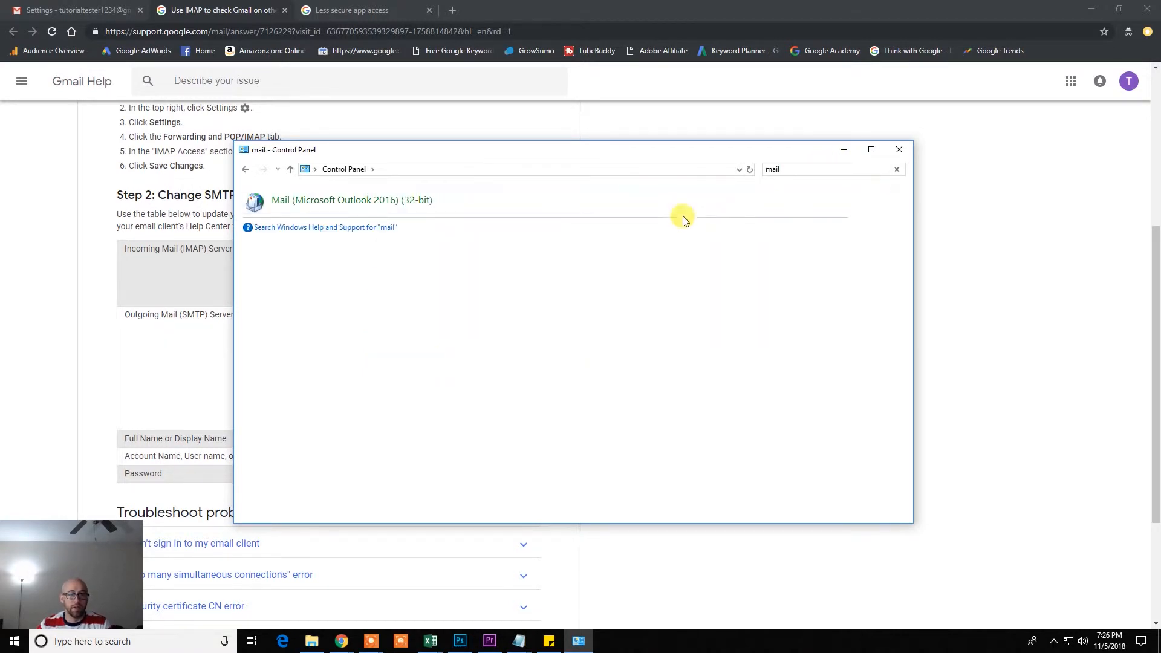
left_click(349, 203)
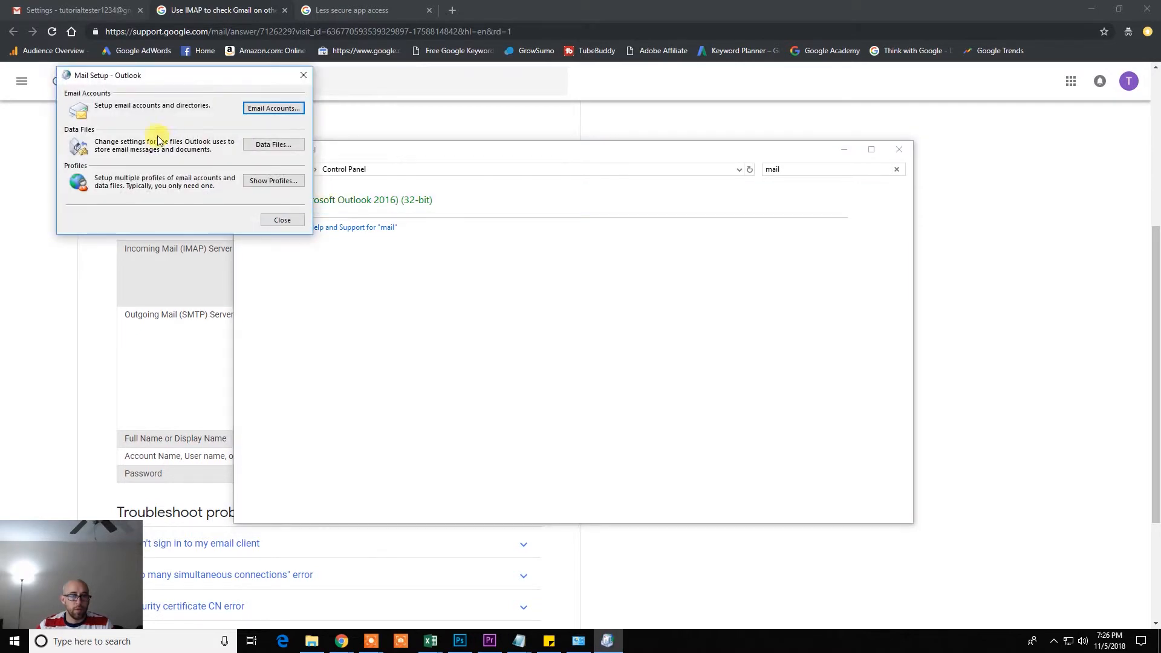
Create a new Outlook mail profile named 'TT'
left_click(271, 182)
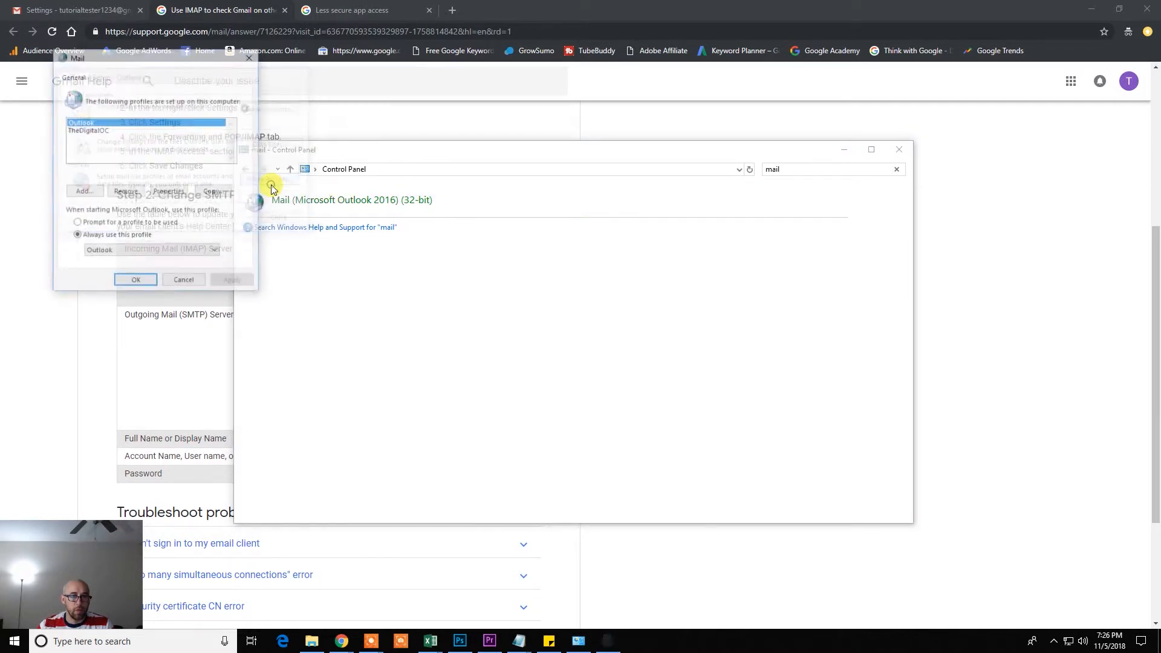
left_click(84, 192)
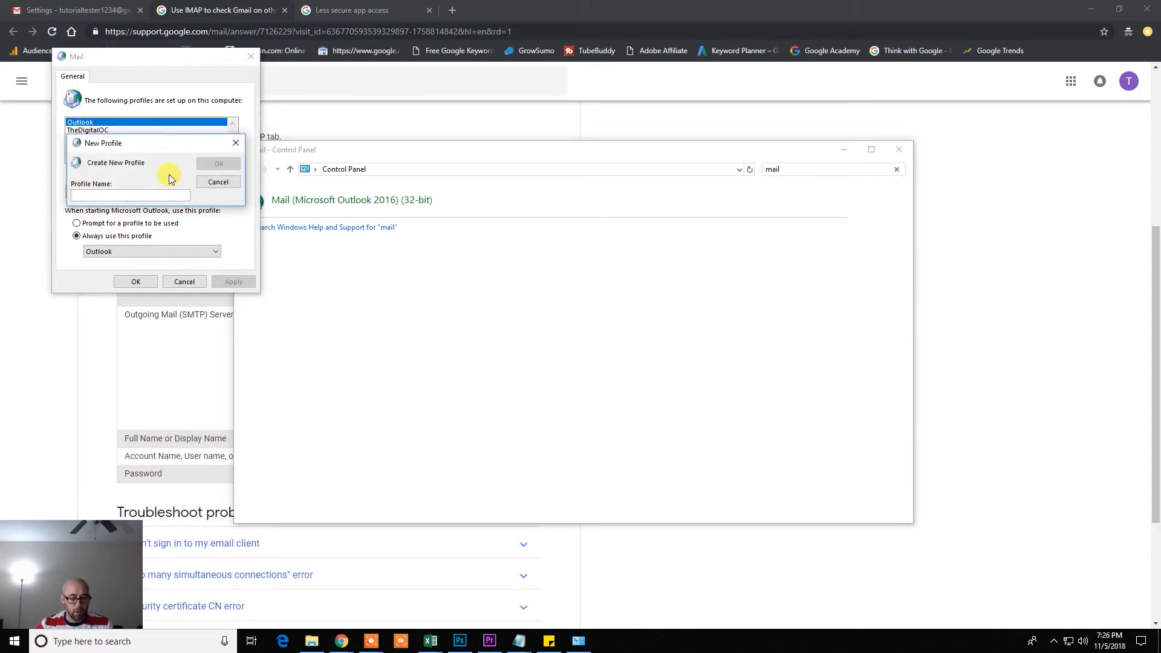
type("TTGMAIL")
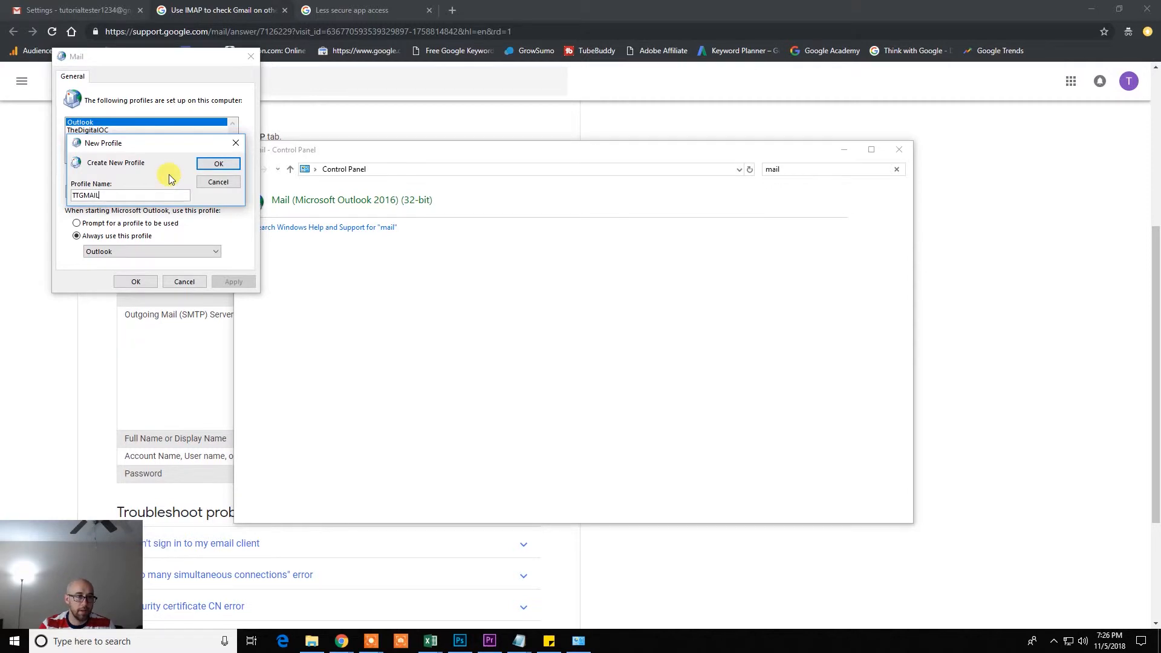
key("Return")
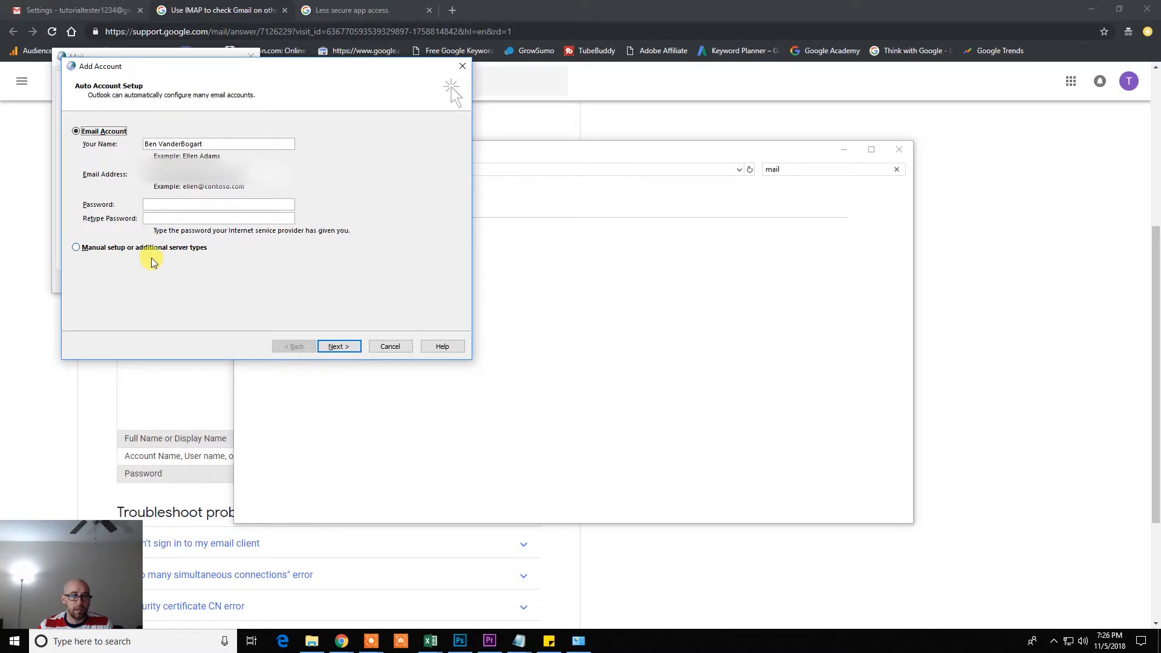
Choose manual setup in Add Account and select the POP or IMAP account type
left_click_drag(288, 72, 566, 187)
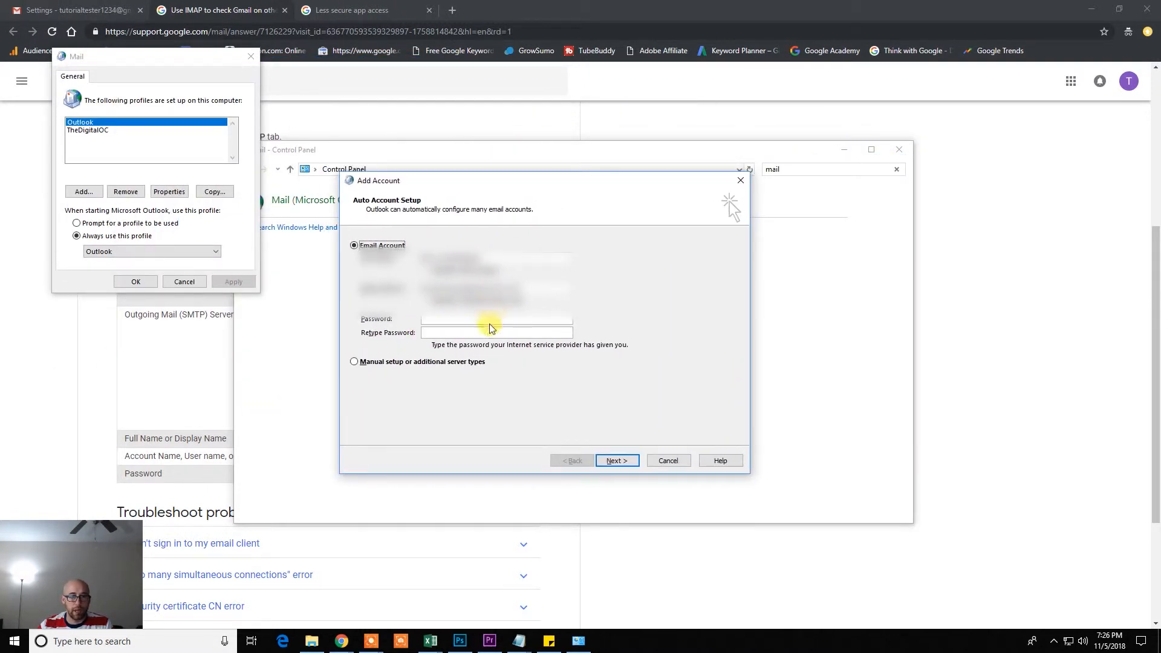
left_click(356, 363)
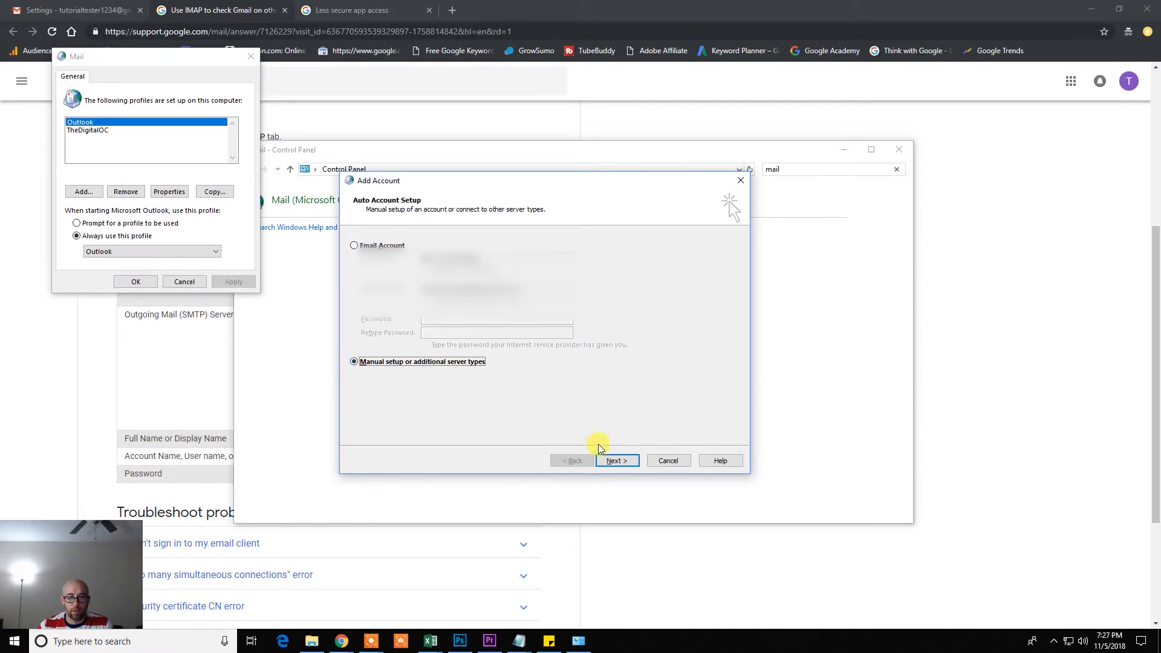
left_click(621, 461)
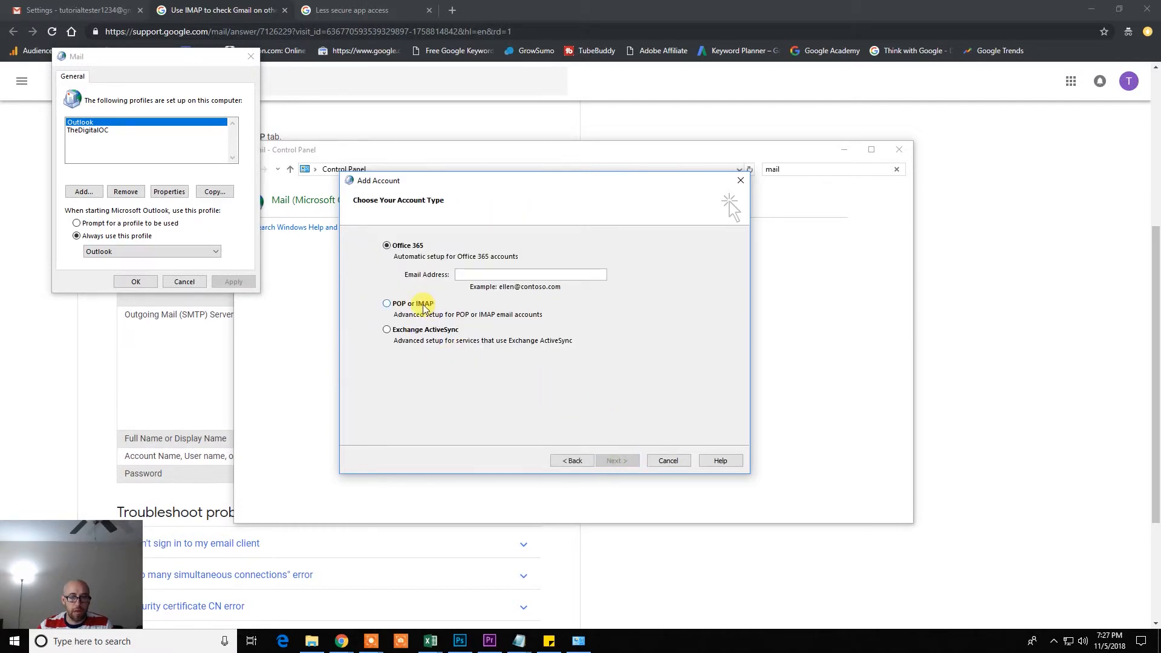
left_click(387, 304)
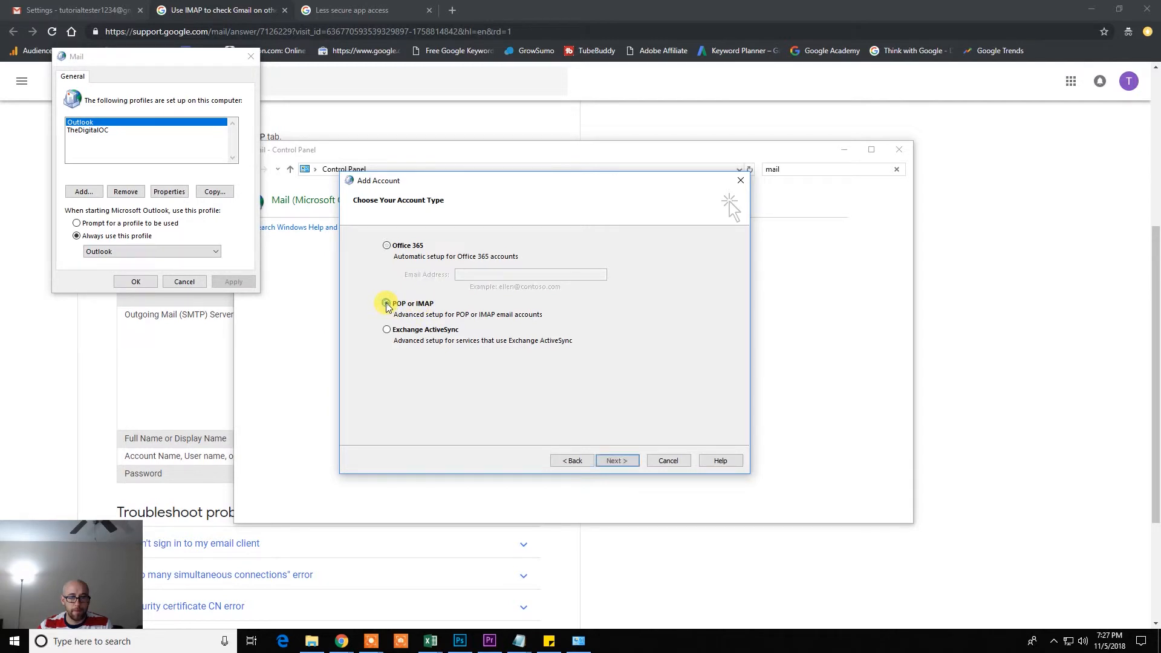
Set the account type to IMAP and enter the display name and Gmail address
left_click(619, 462)
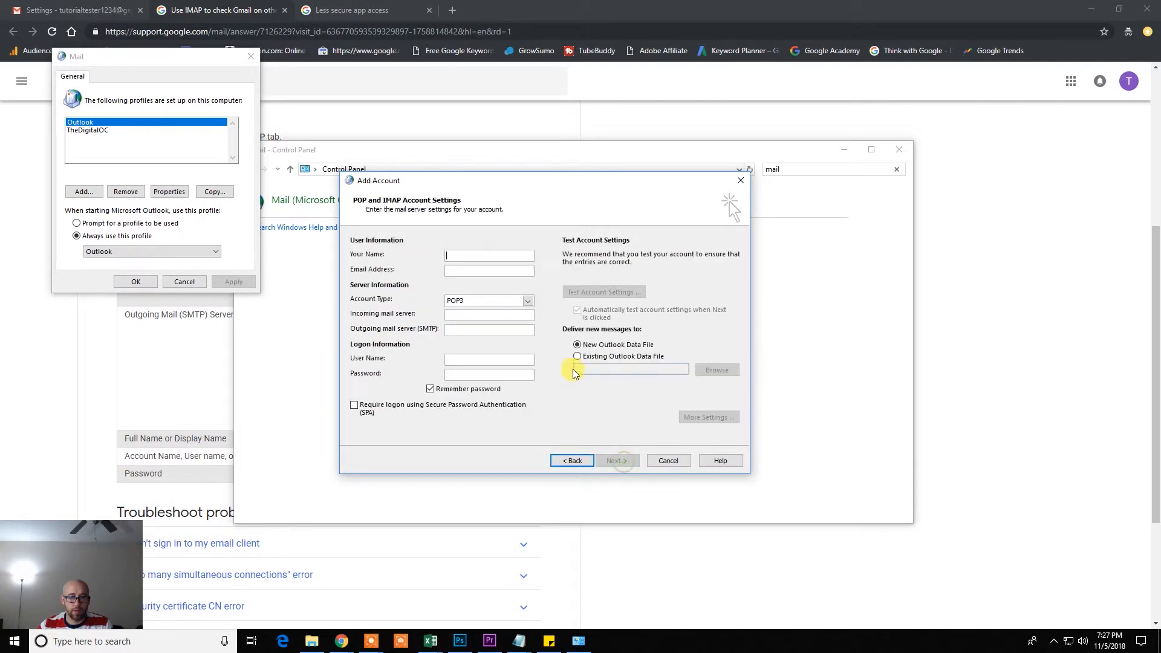
left_click(528, 302)
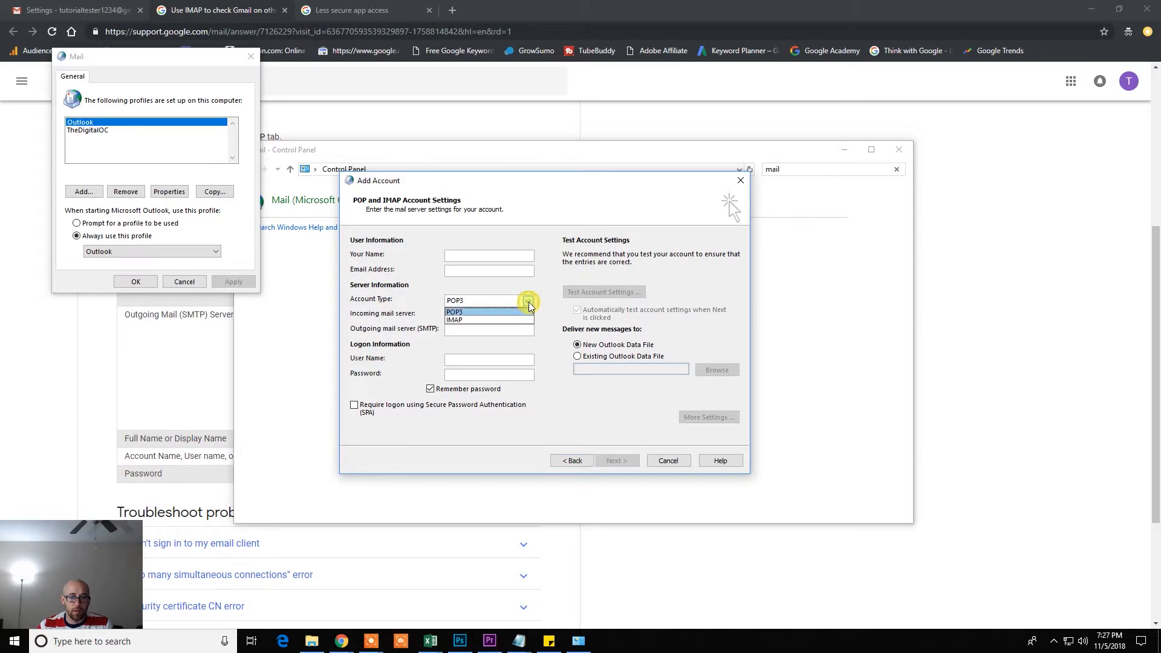
left_click(478, 320)
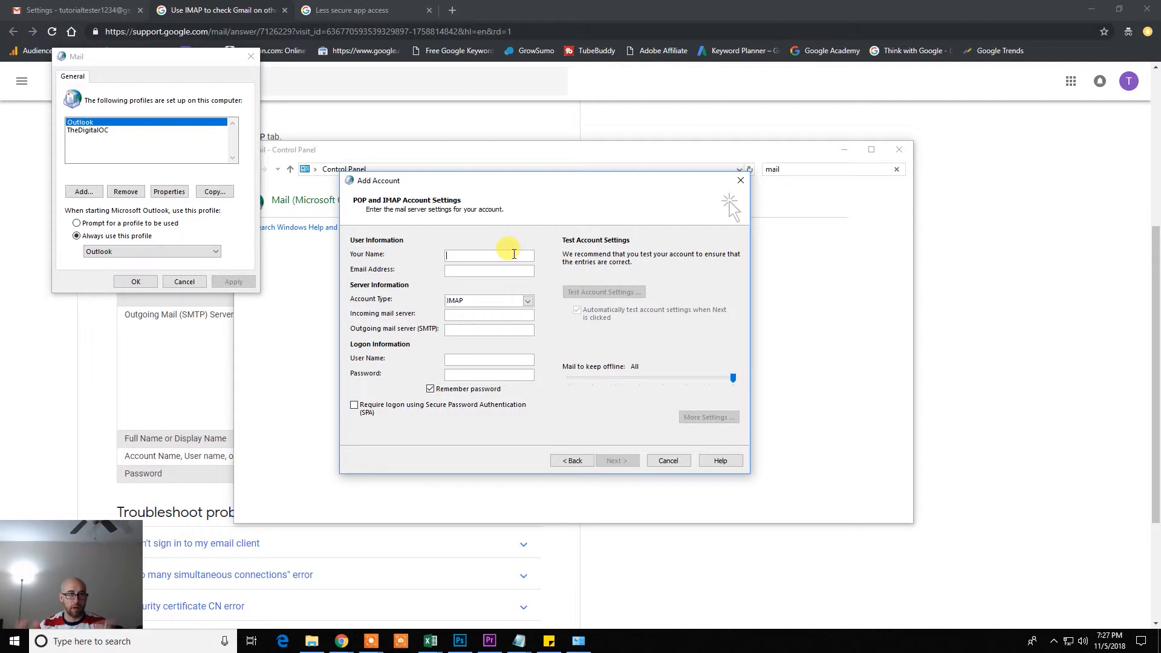
type("Tutorial Tester")
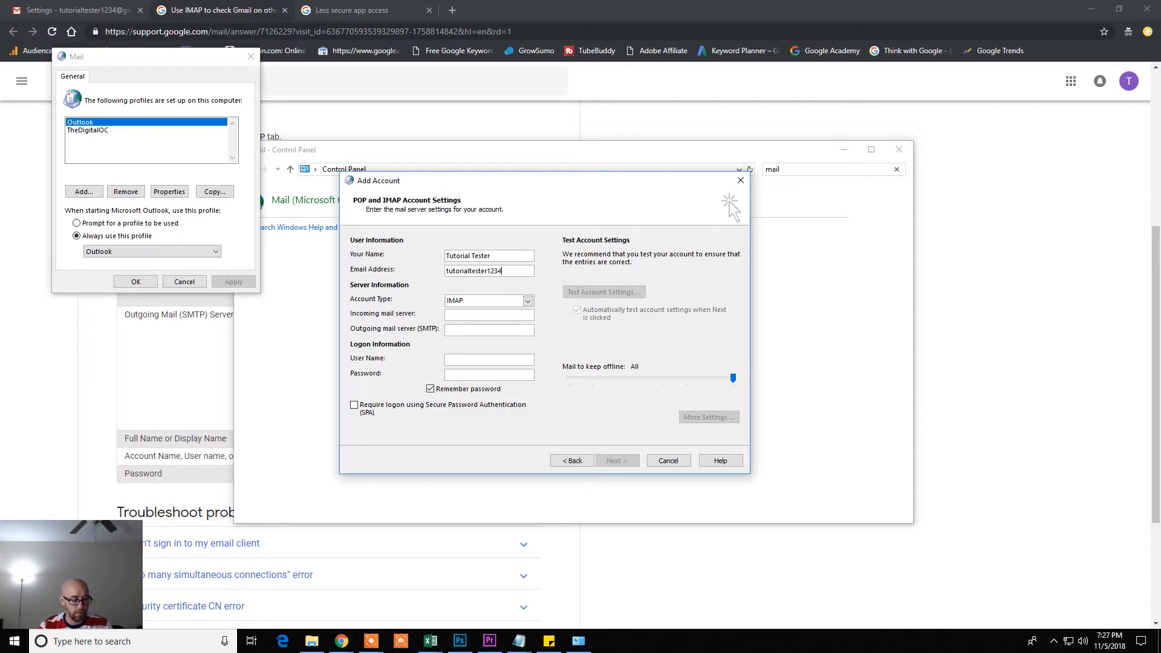
type(".com")
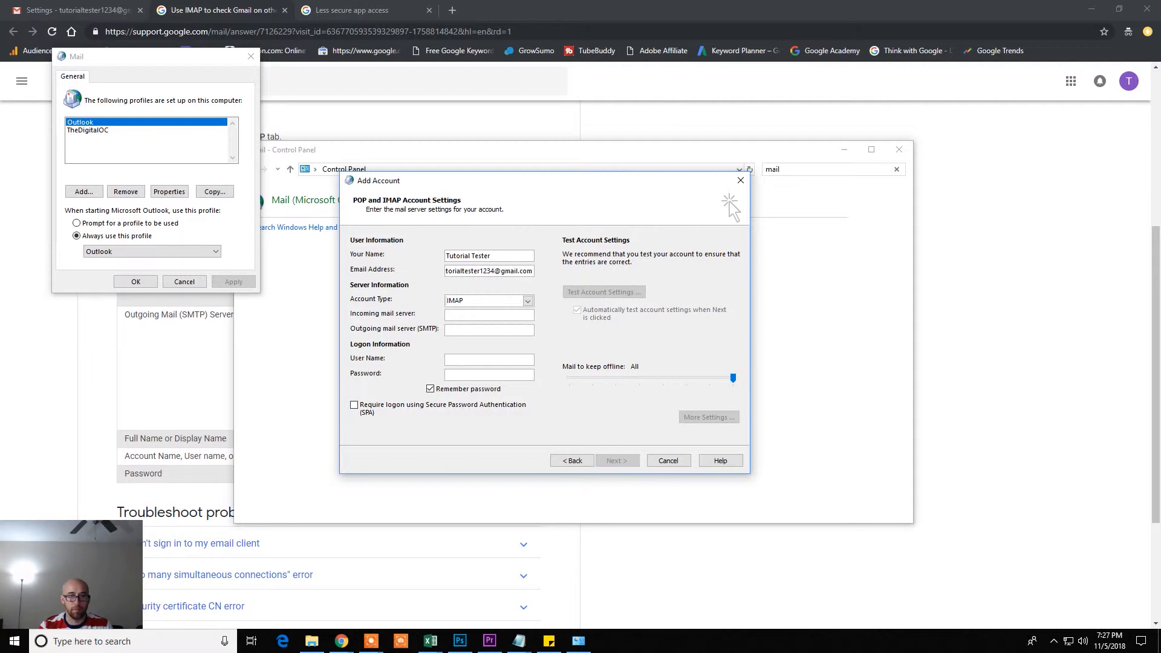
key("Tab")
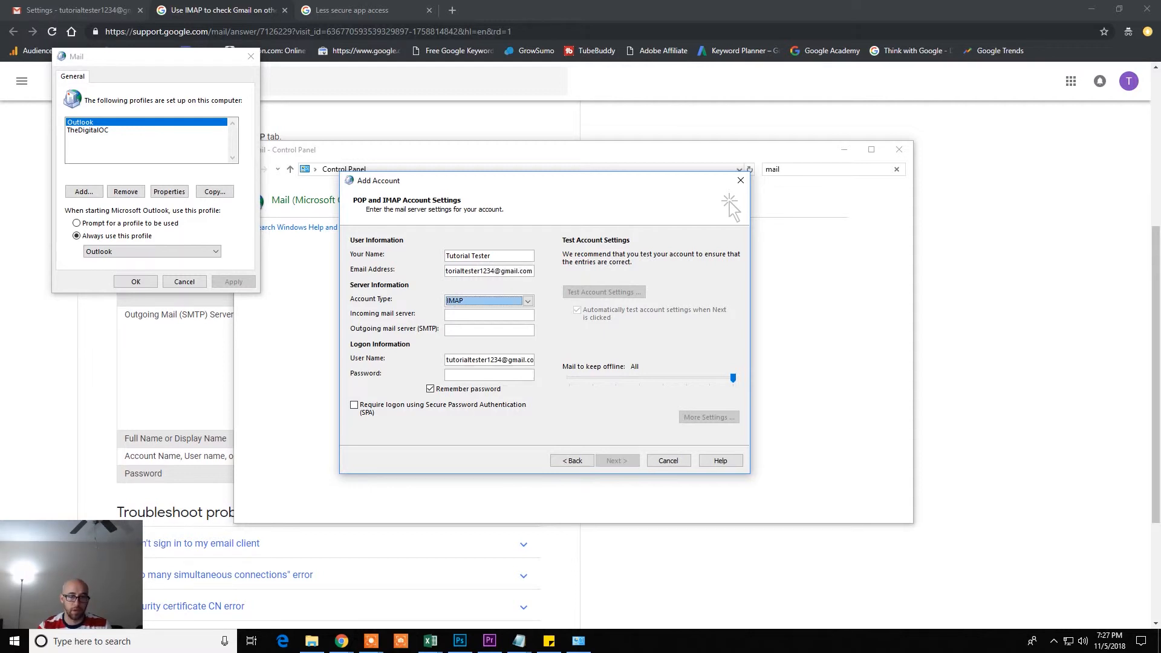
key("Tab")
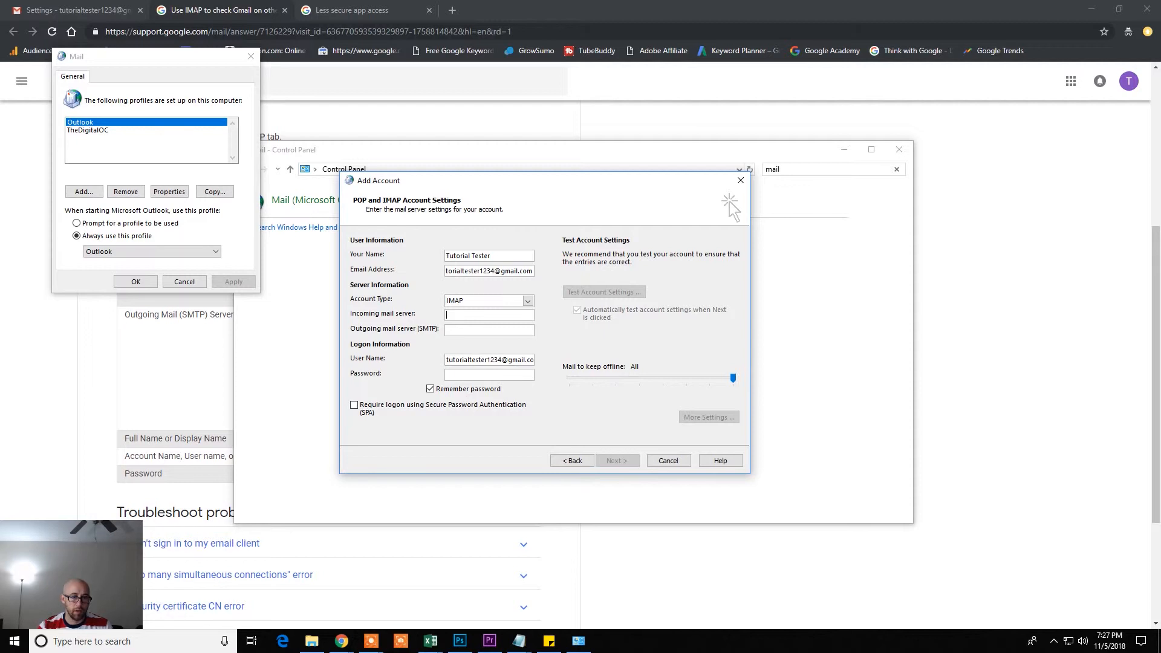
Copy imap.gmail.com from the Gmail Help table into the Incoming mail server field
left_click(214, 12)
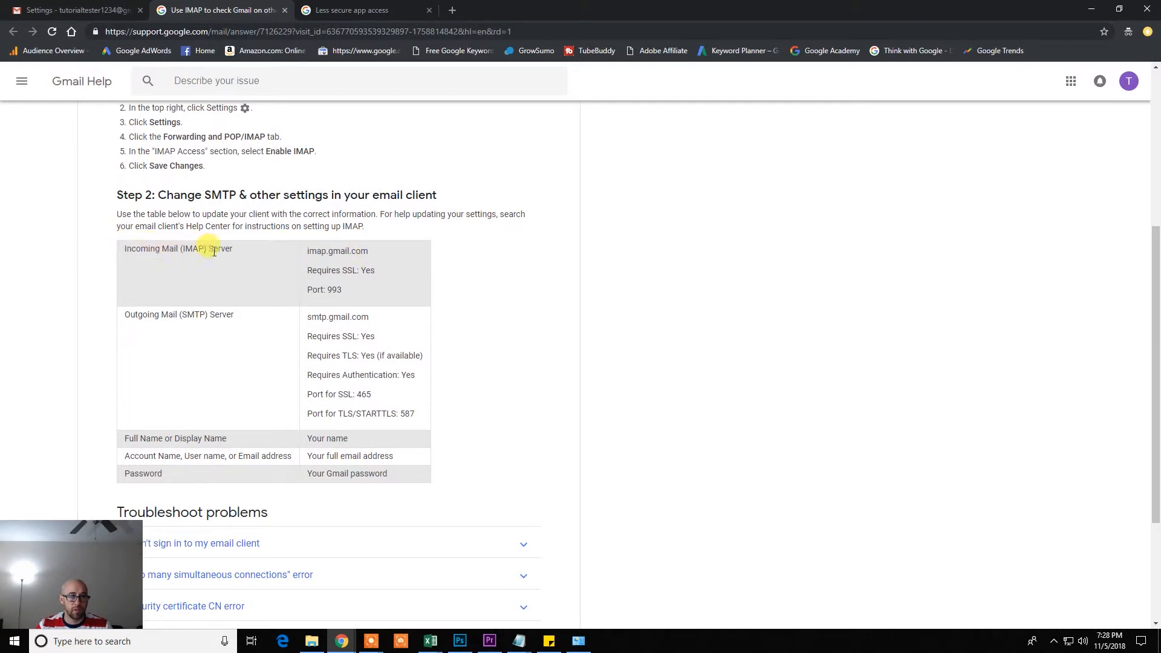
left_click_drag(305, 254, 369, 252)
key("ctrl+c")
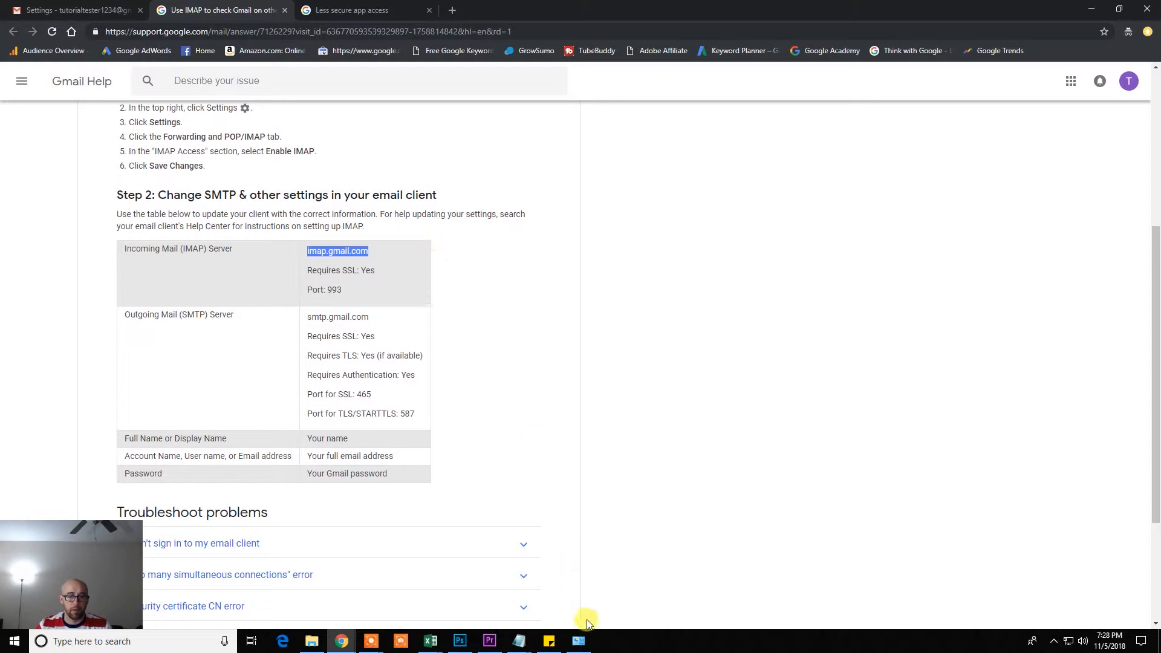
left_click(579, 640)
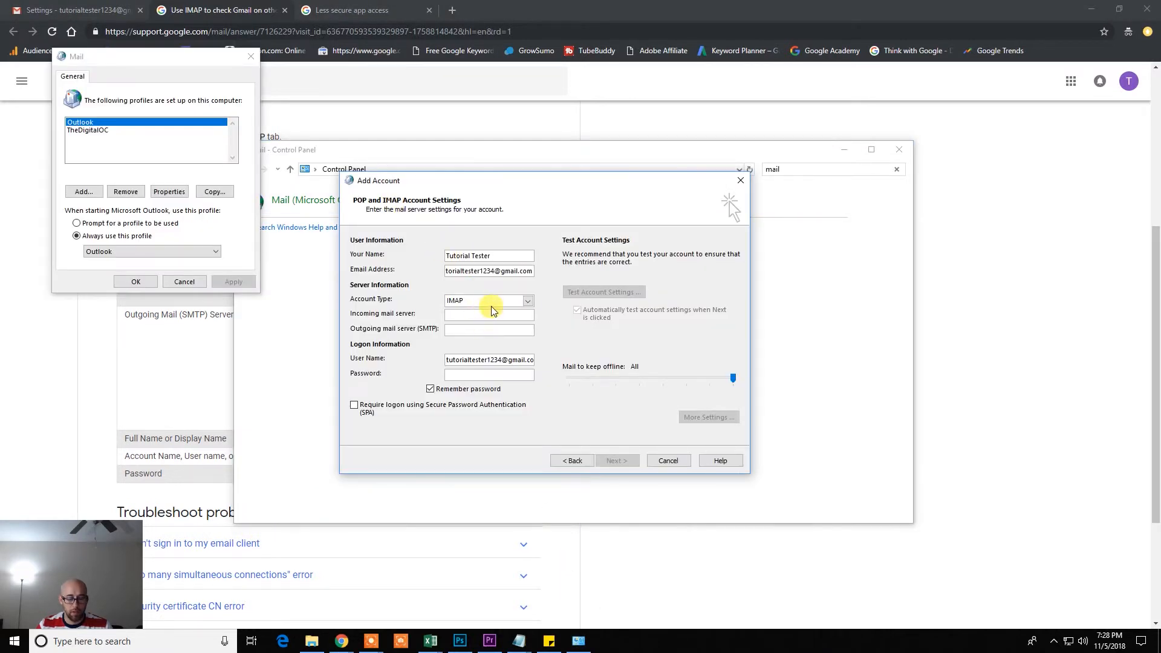
left_click(491, 313)
key("ctrl+v")
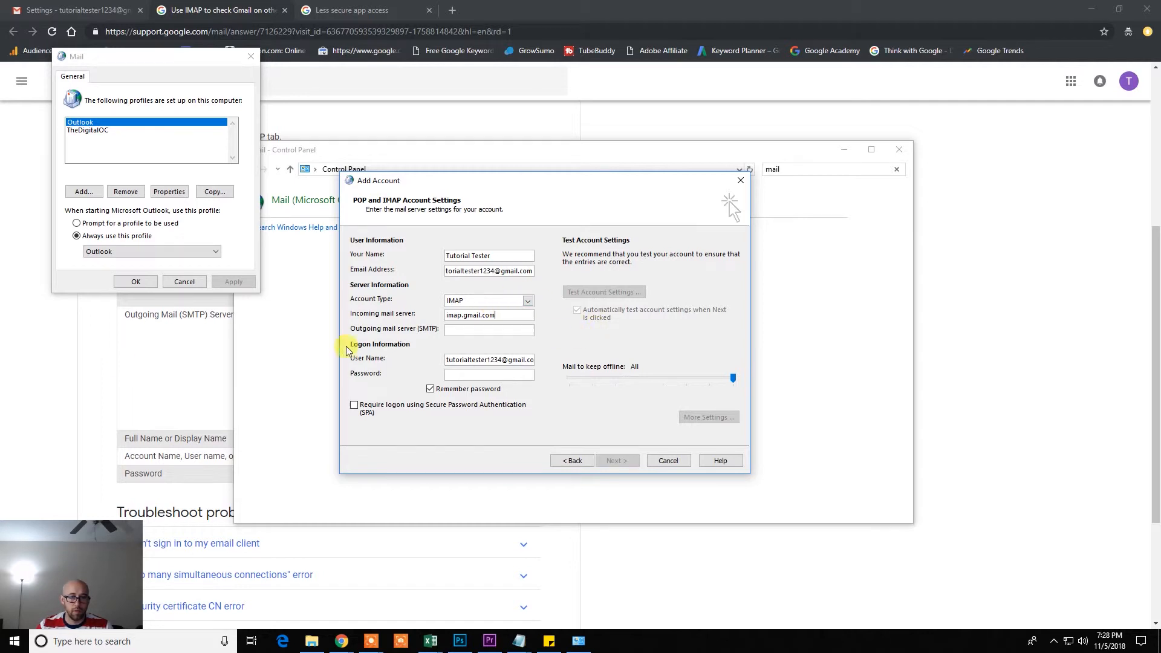
Copy smtp.gmail.com from Gmail Help into the Outgoing mail server field
left_click(115, 367)
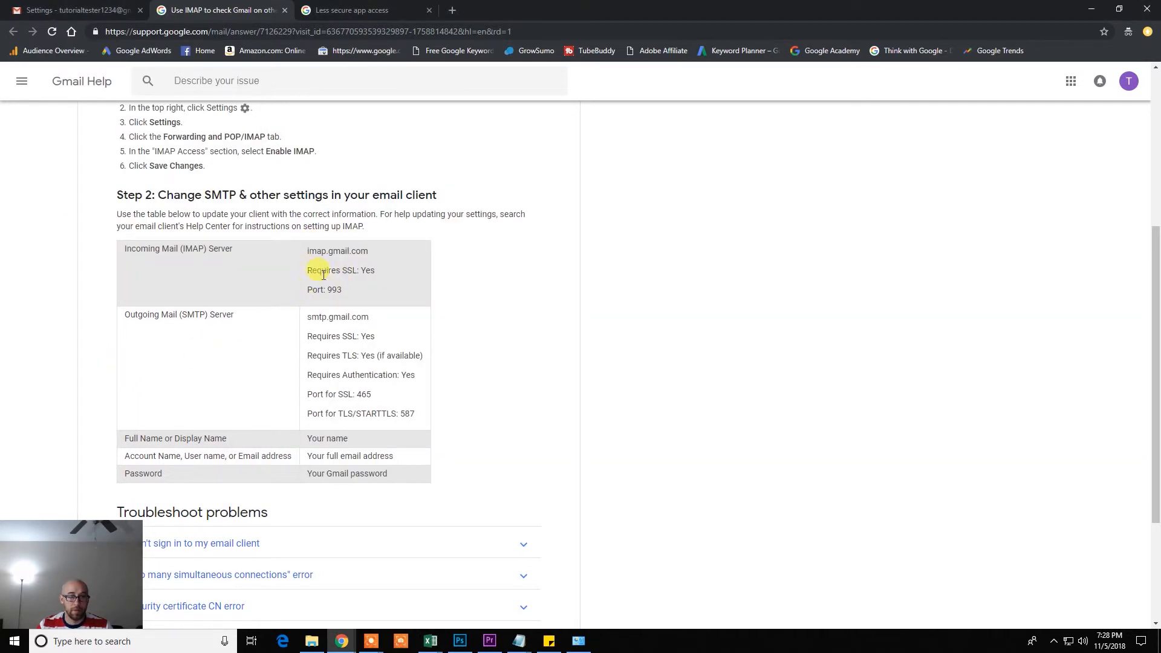
left_click_drag(307, 269, 392, 285)
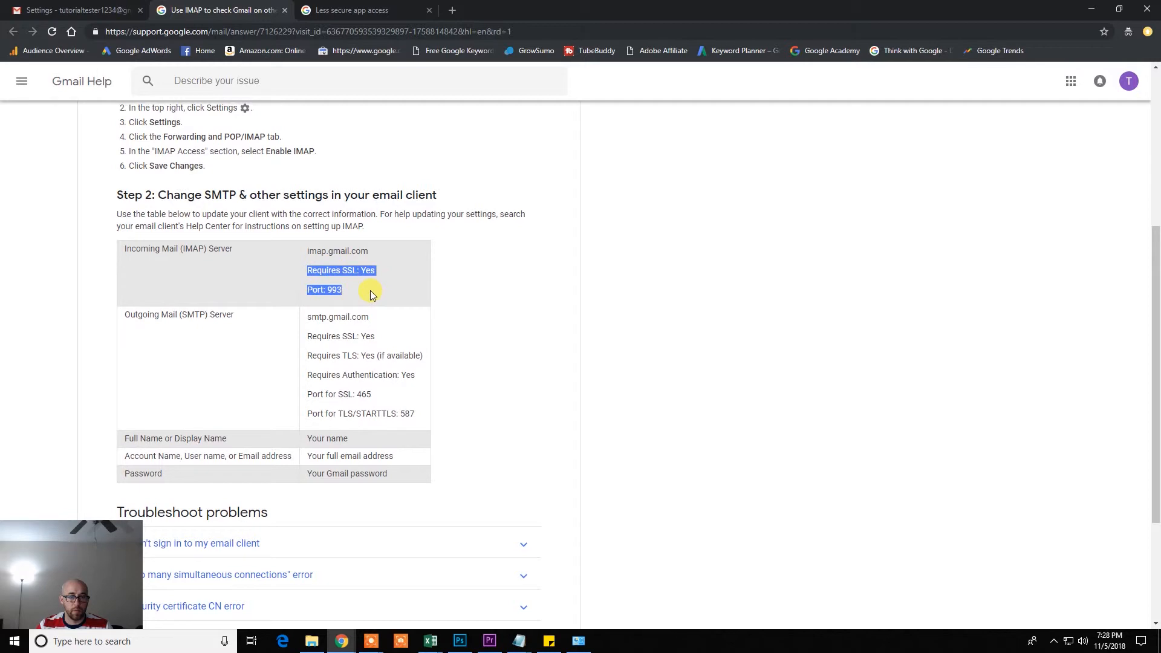
left_click(370, 291)
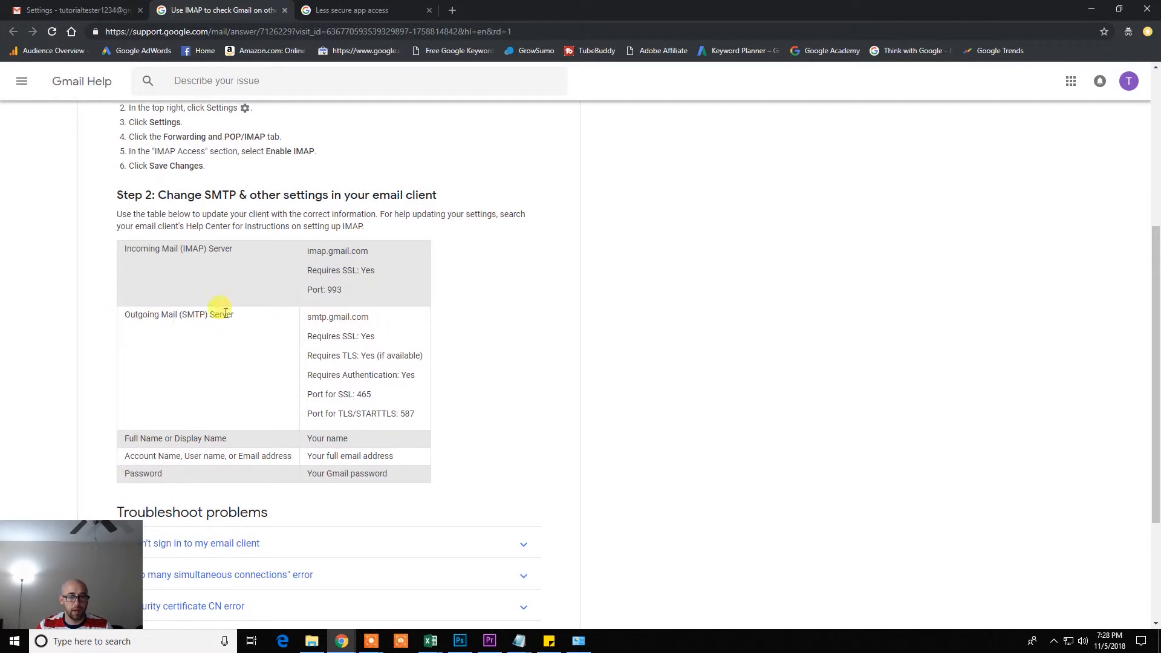
left_click_drag(308, 316, 407, 317)
key("ctrl+c")
left_click(579, 641)
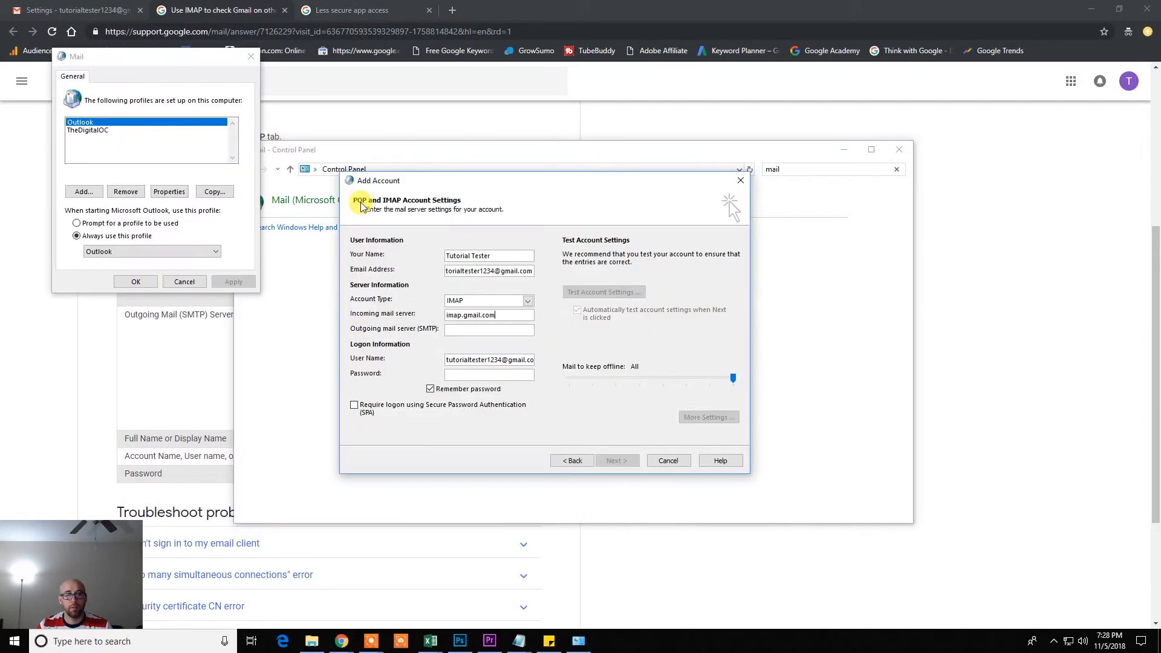
left_click(482, 330)
key("ctrl+v")
Enter the account password and open the More Settings dialog
left_click(497, 375)
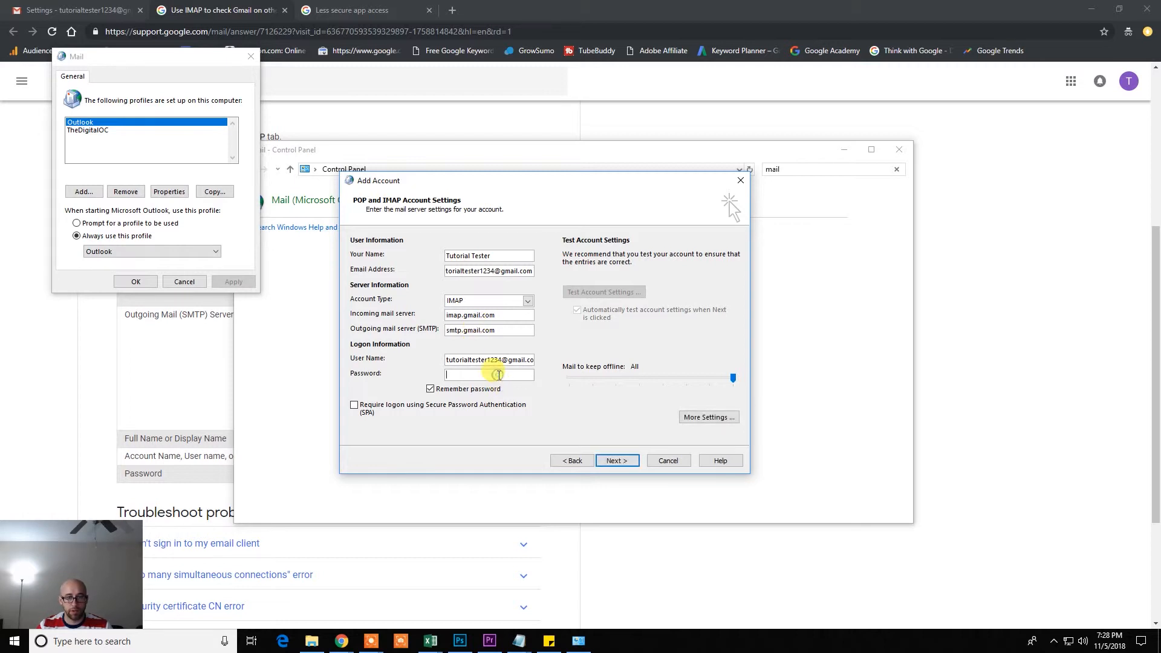
type("******")
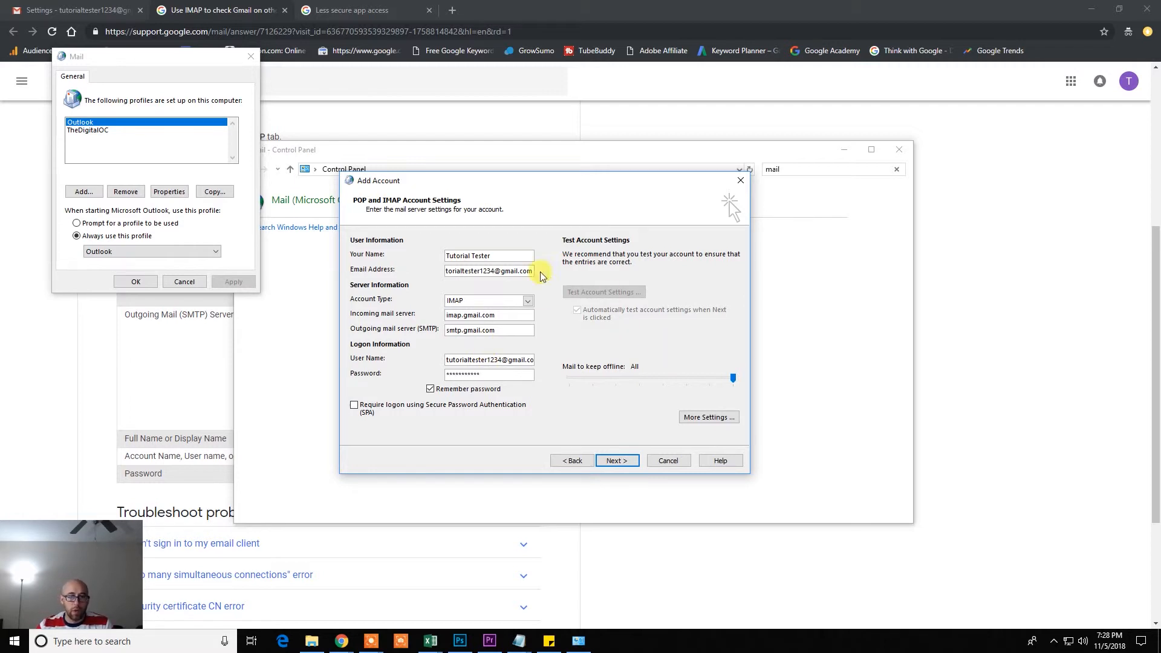
left_click(707, 417)
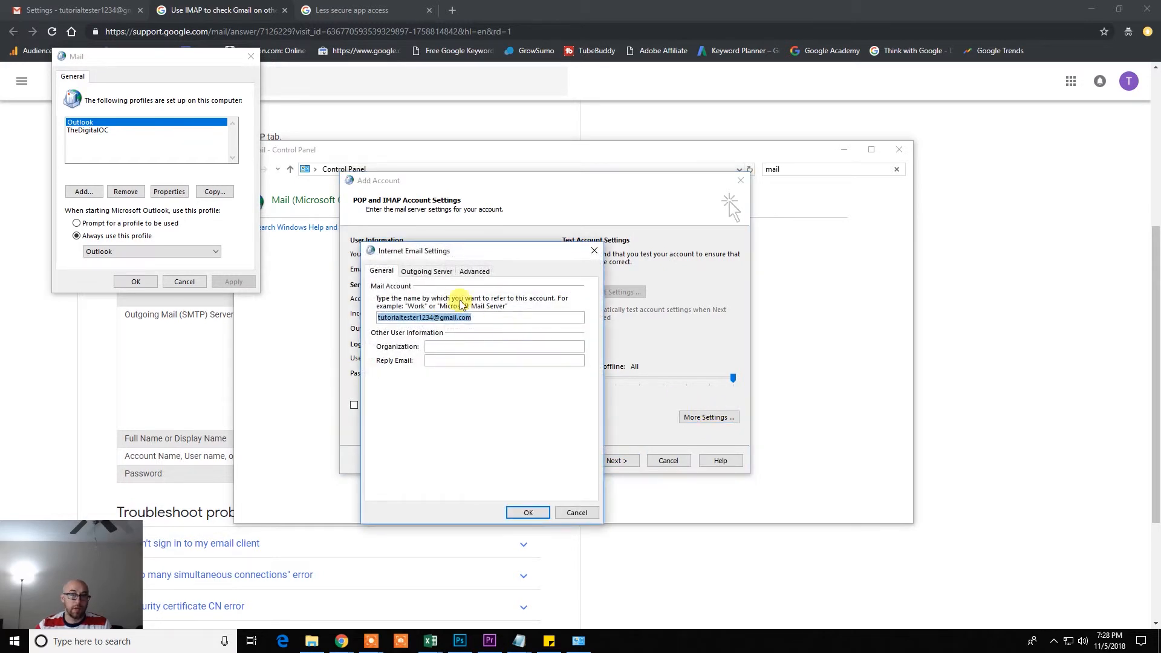
Require authentication for the outgoing SMTP server and check port values in Gmail Help
left_click(430, 273)
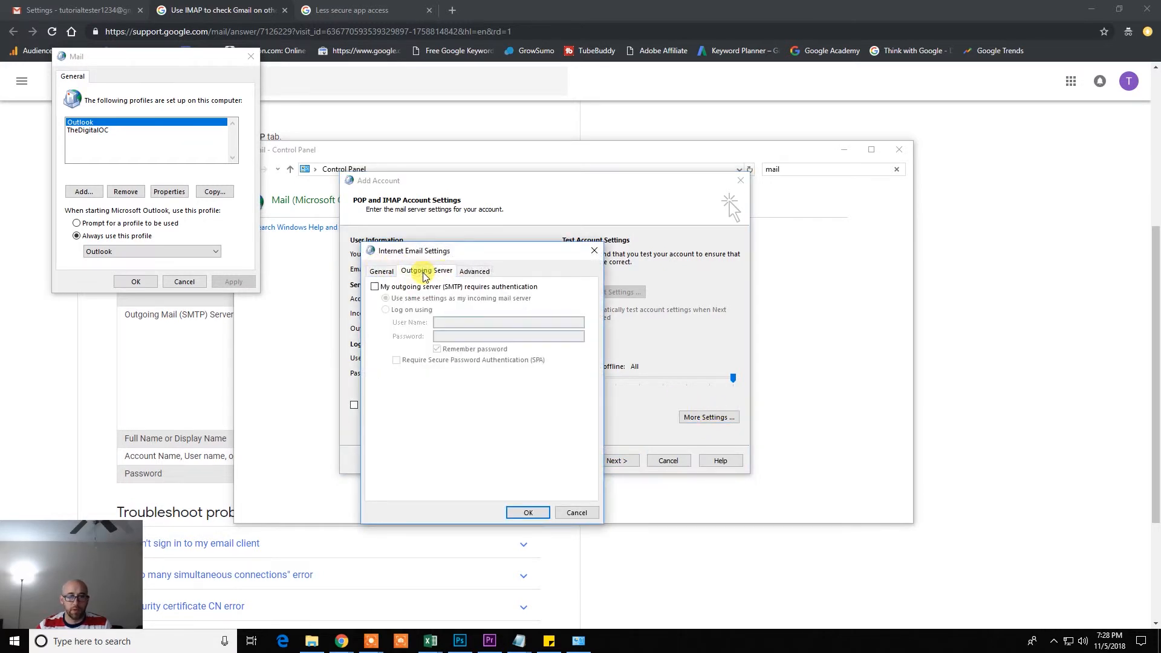
left_click(375, 288)
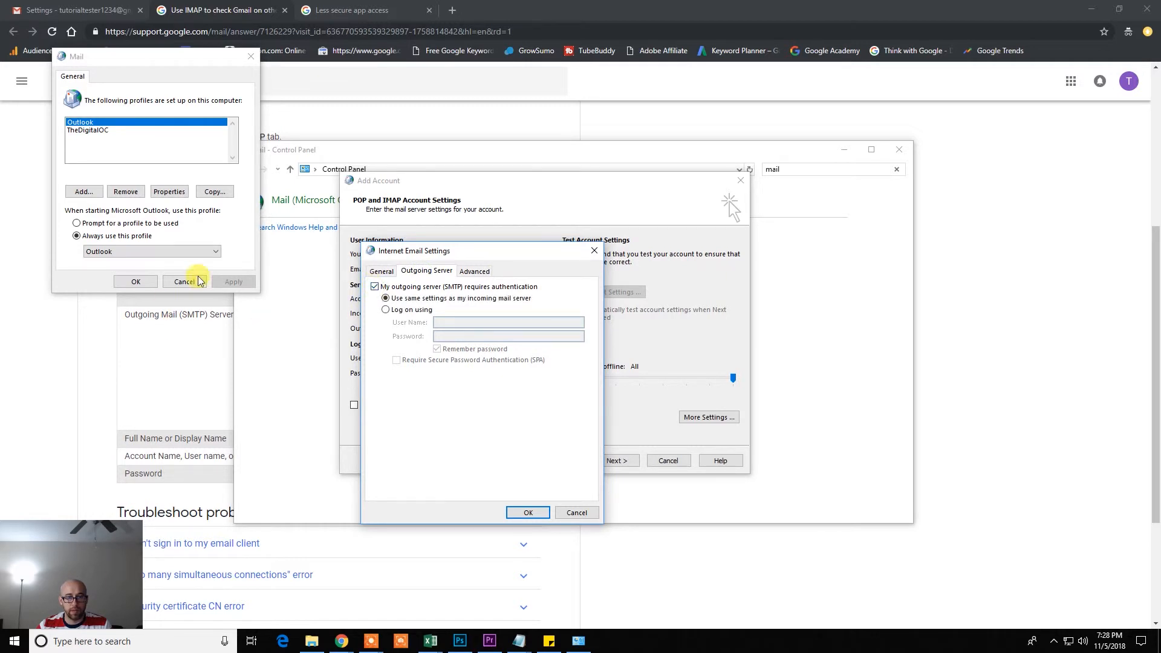
left_click(475, 272)
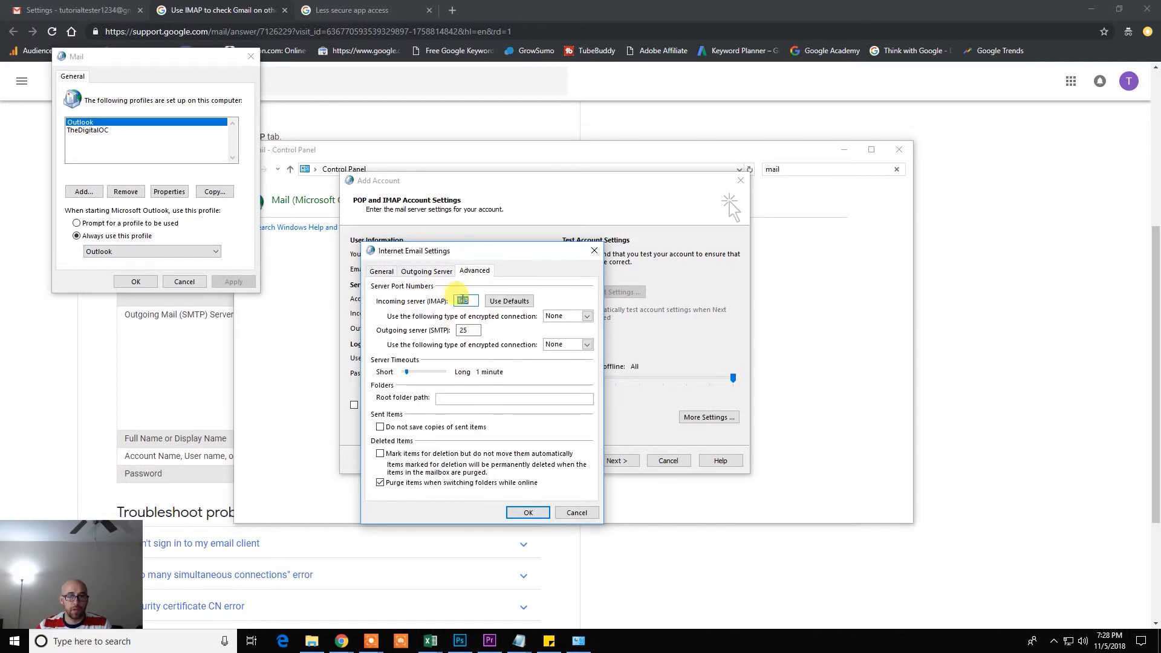
left_click(218, 8)
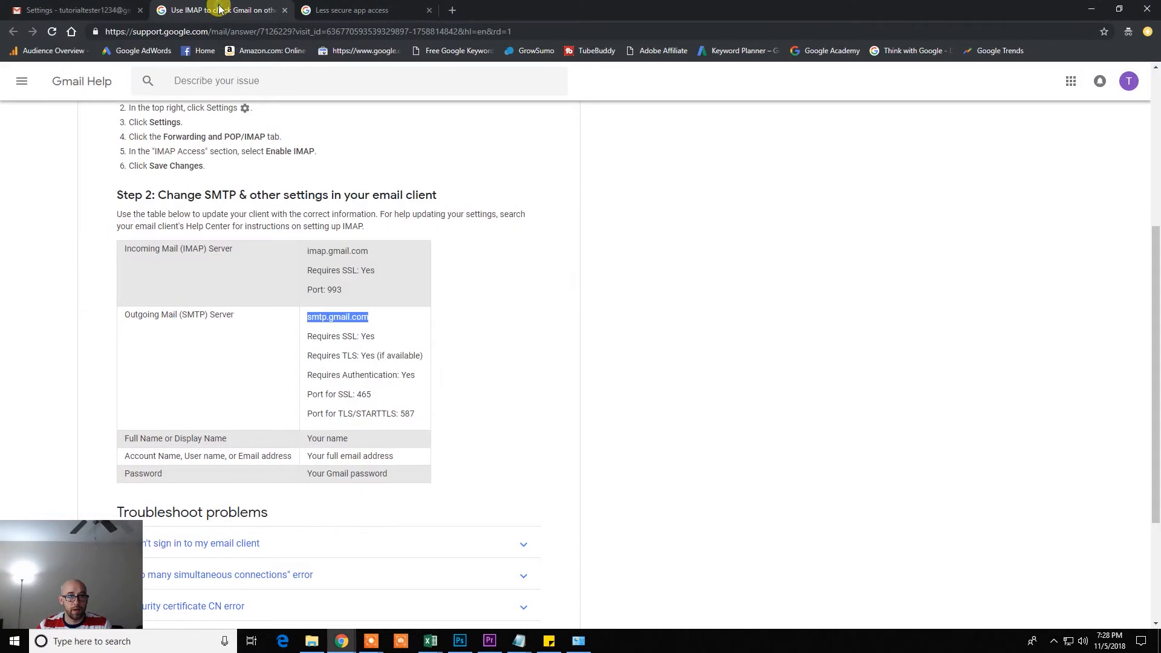
left_click(437, 271)
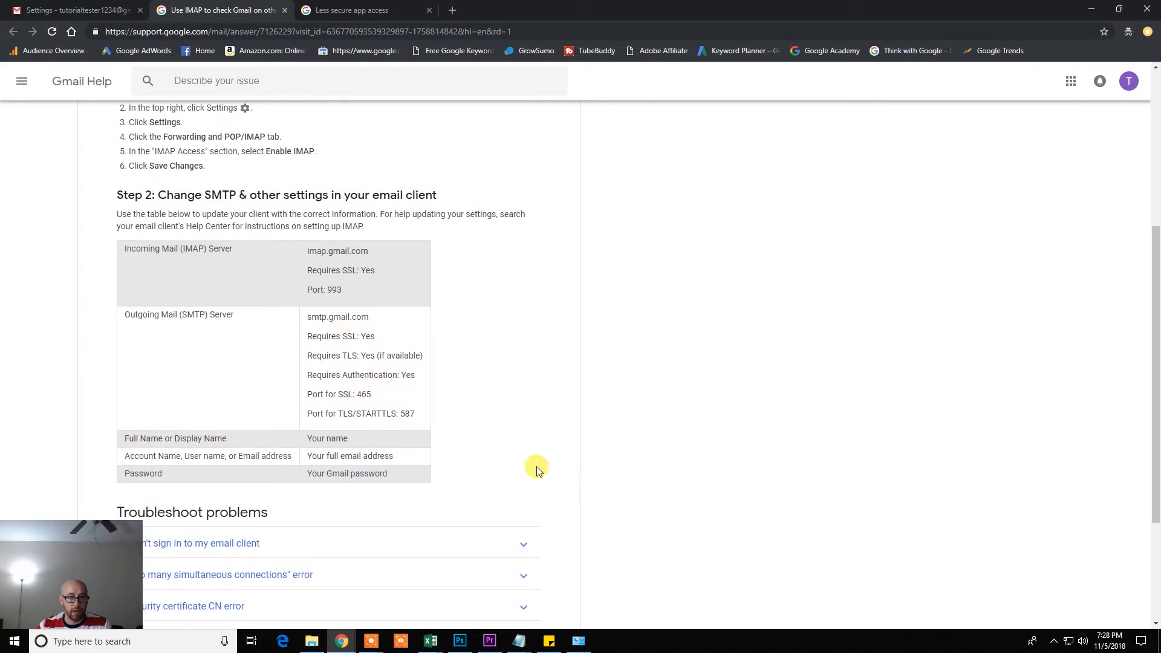
left_click(579, 639)
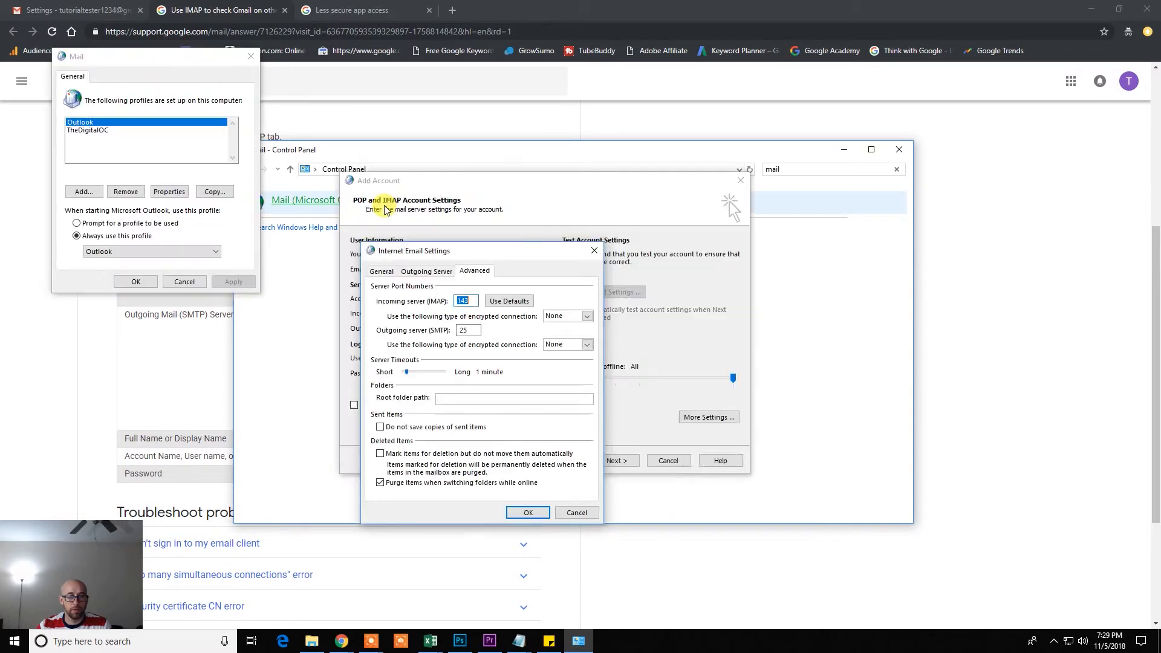
double_click(463, 300)
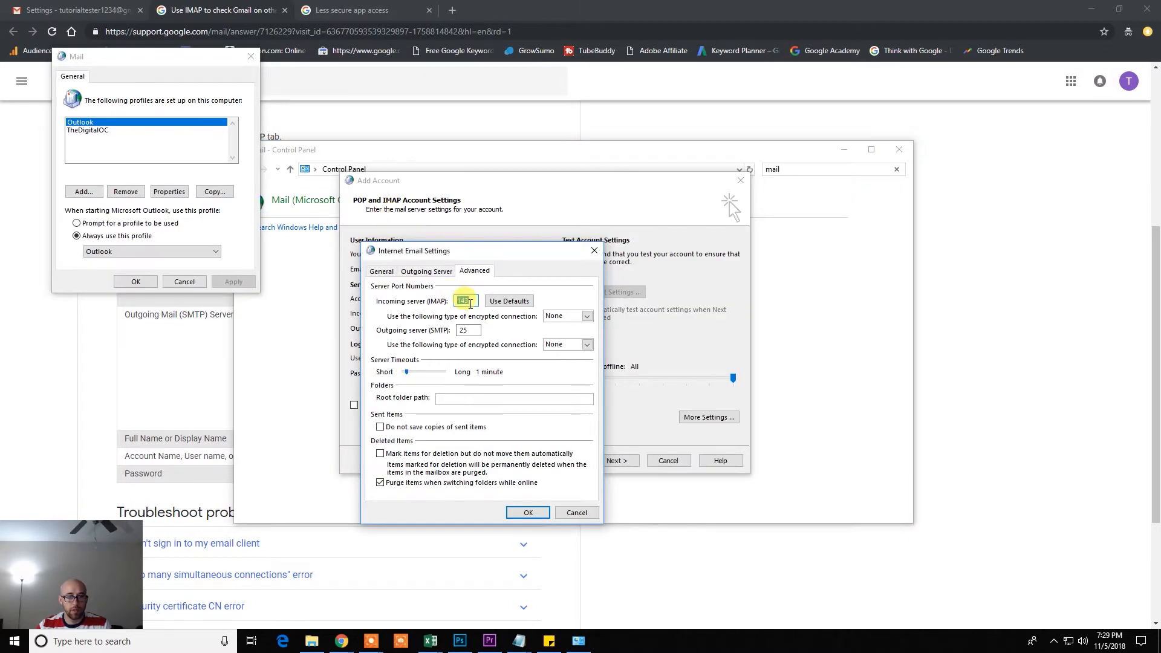
Set SSL/TLS on both servers, change the SMTP port from 25 to 465, and confirm
left_click(587, 315)
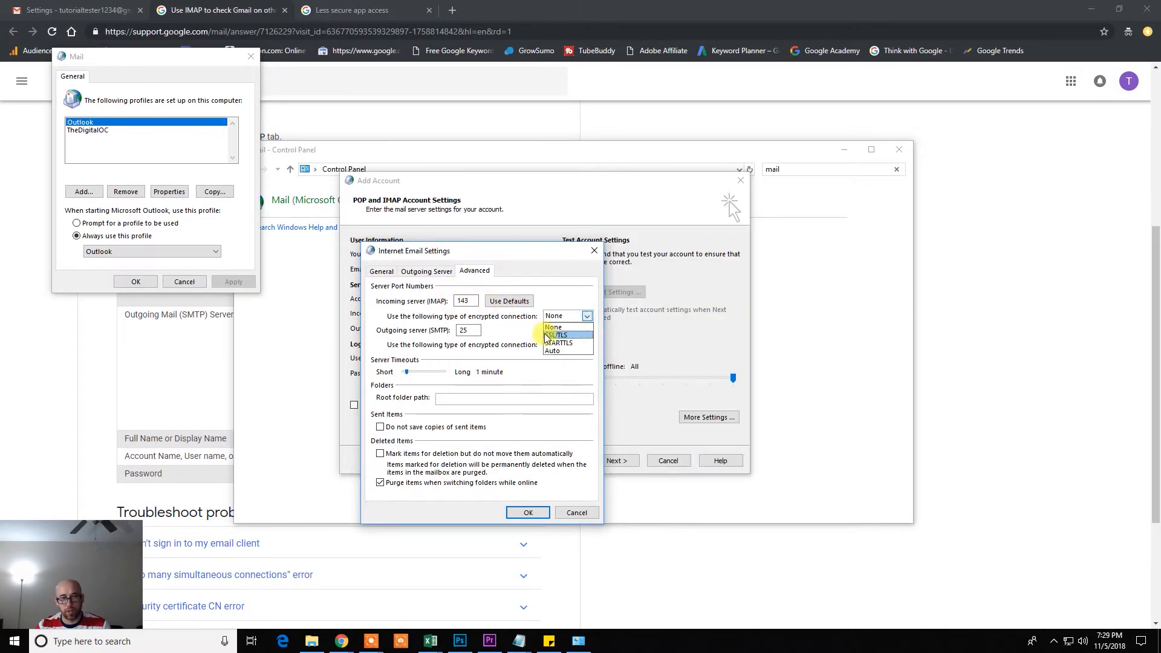
left_click(571, 335)
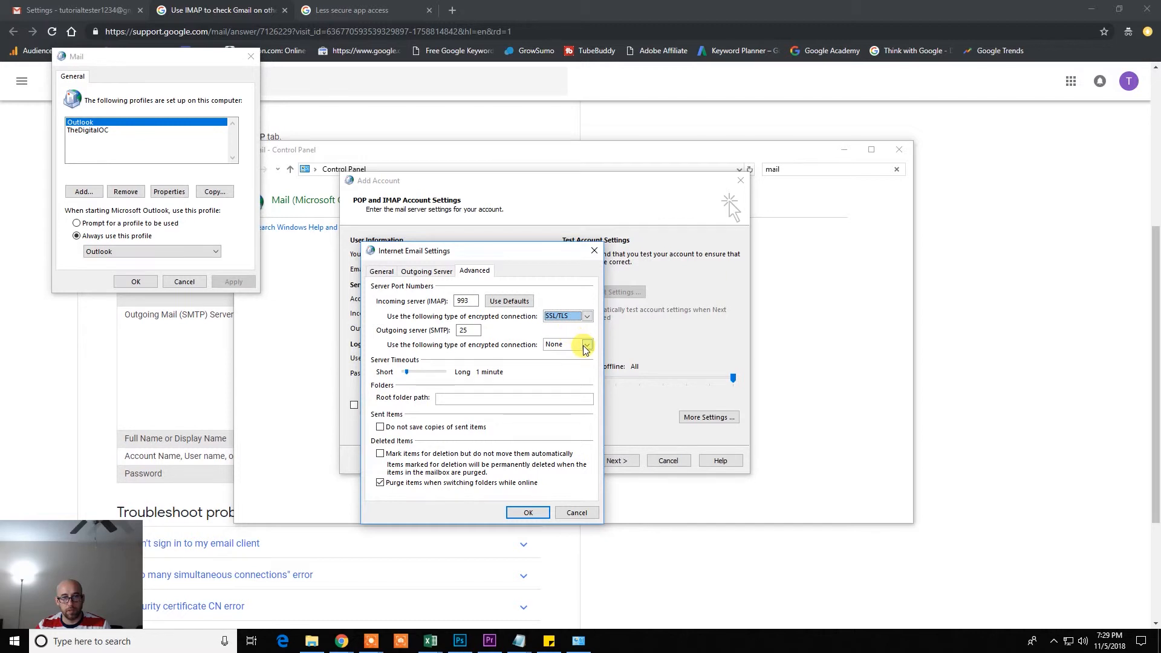
left_click(586, 346)
left_click(558, 363)
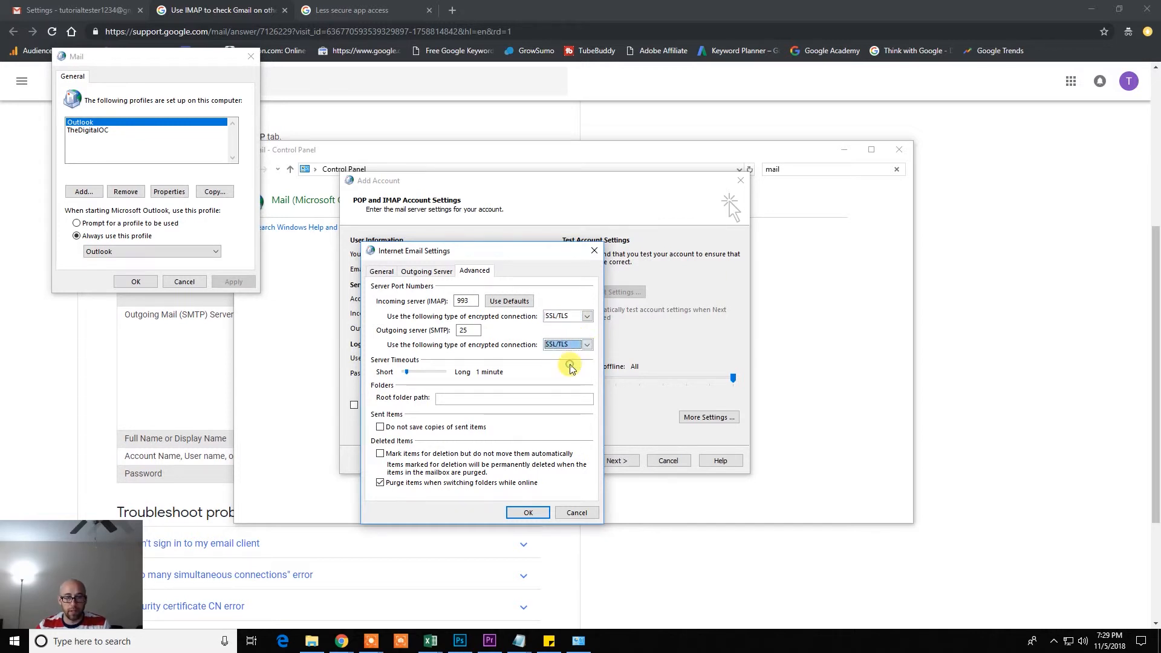
left_click(468, 331)
key("BackSpace")
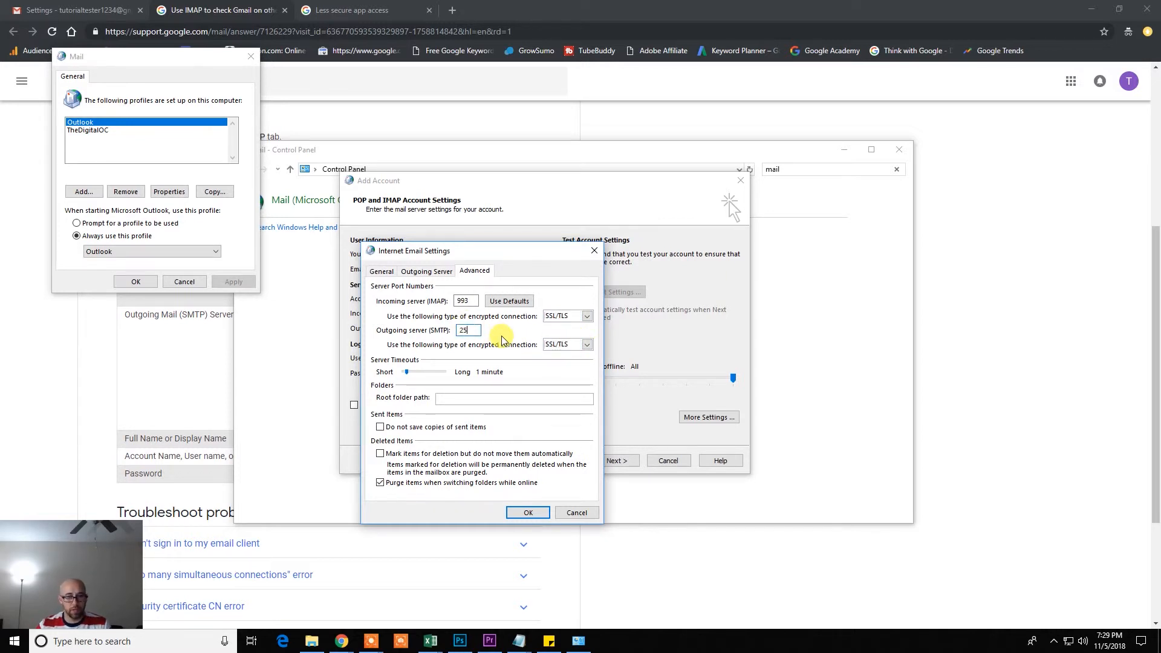
key("BackSpace")
type("46")
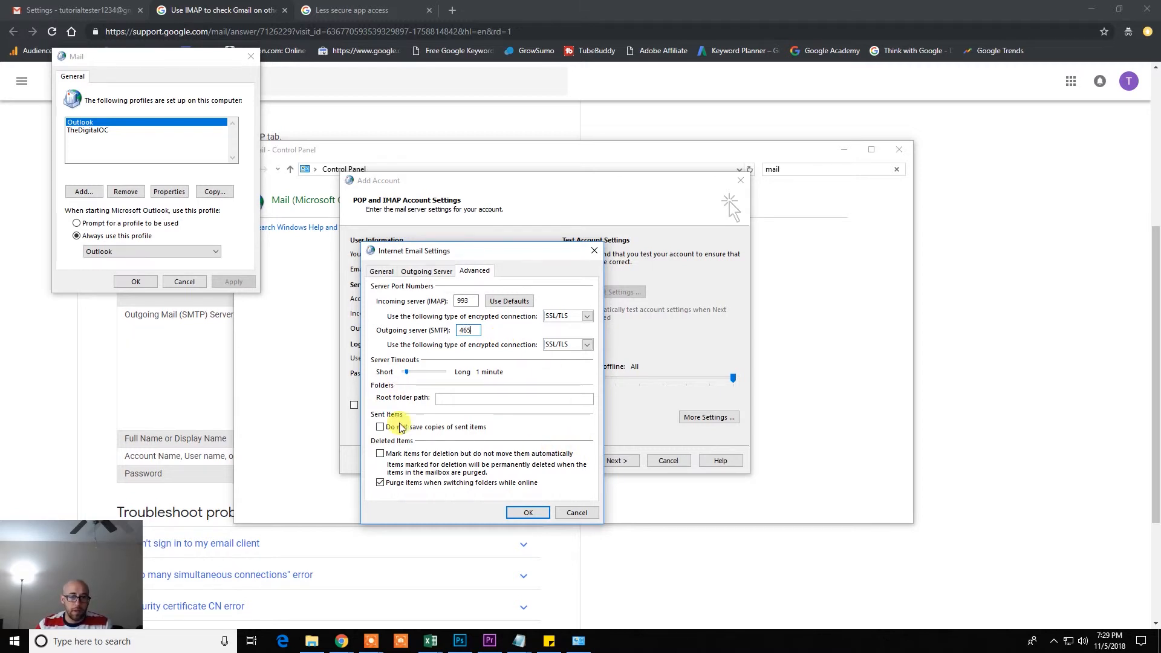
left_click(525, 513)
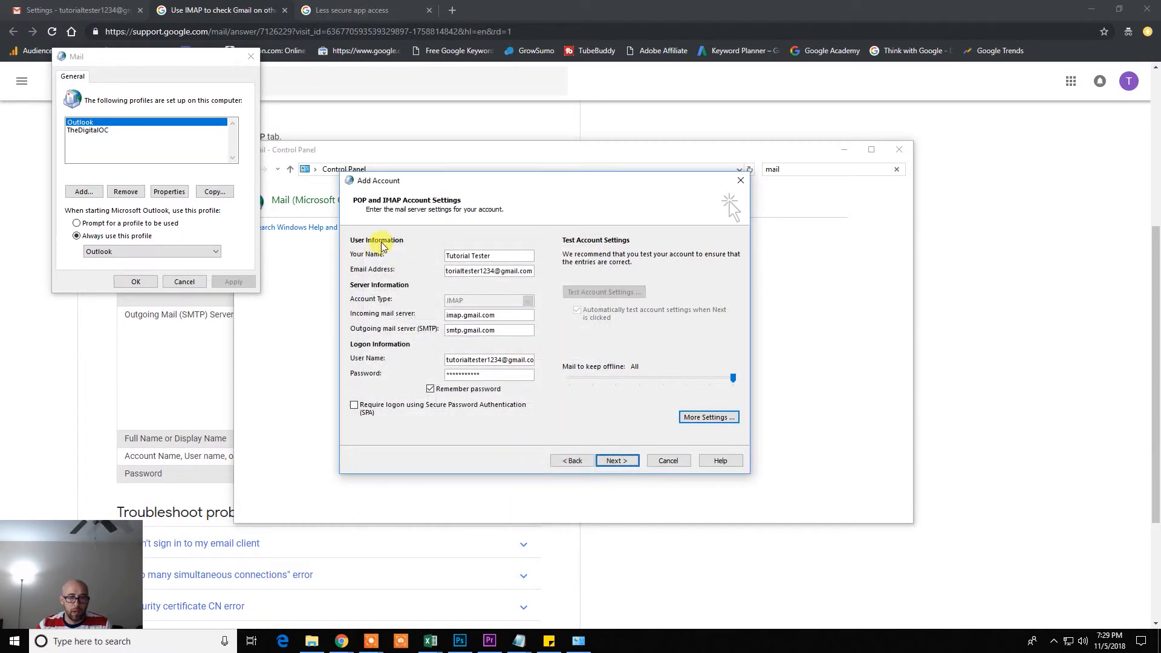
Test the account settings, skip Outlook Mobile, and finish adding the account
left_click(599, 456)
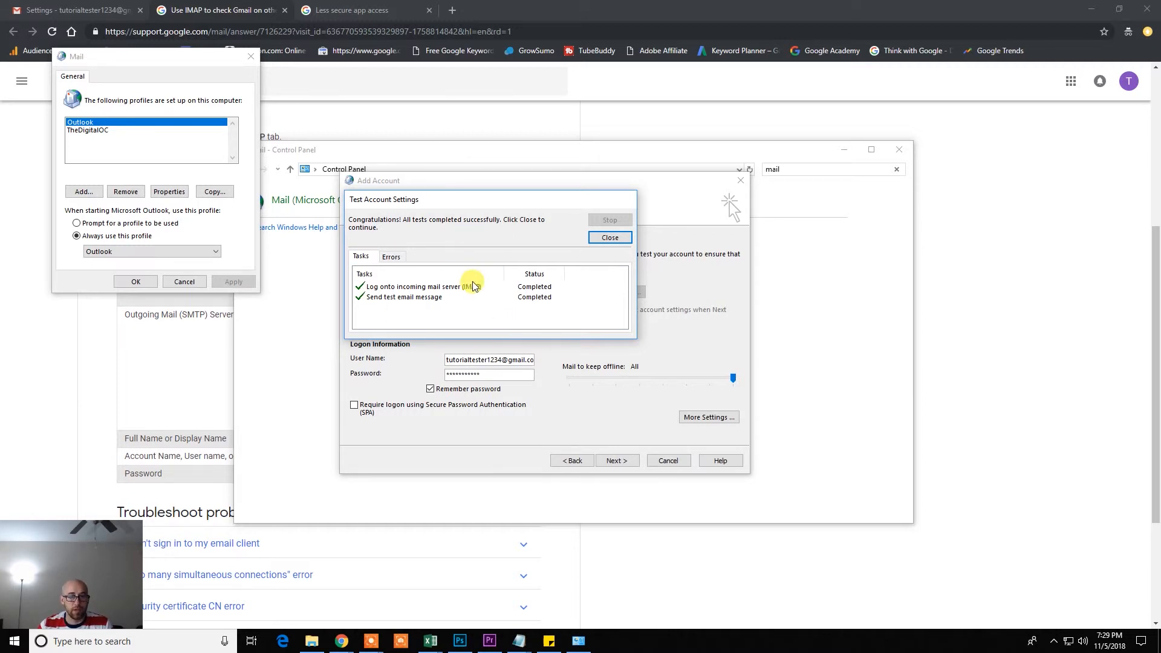
left_click(609, 239)
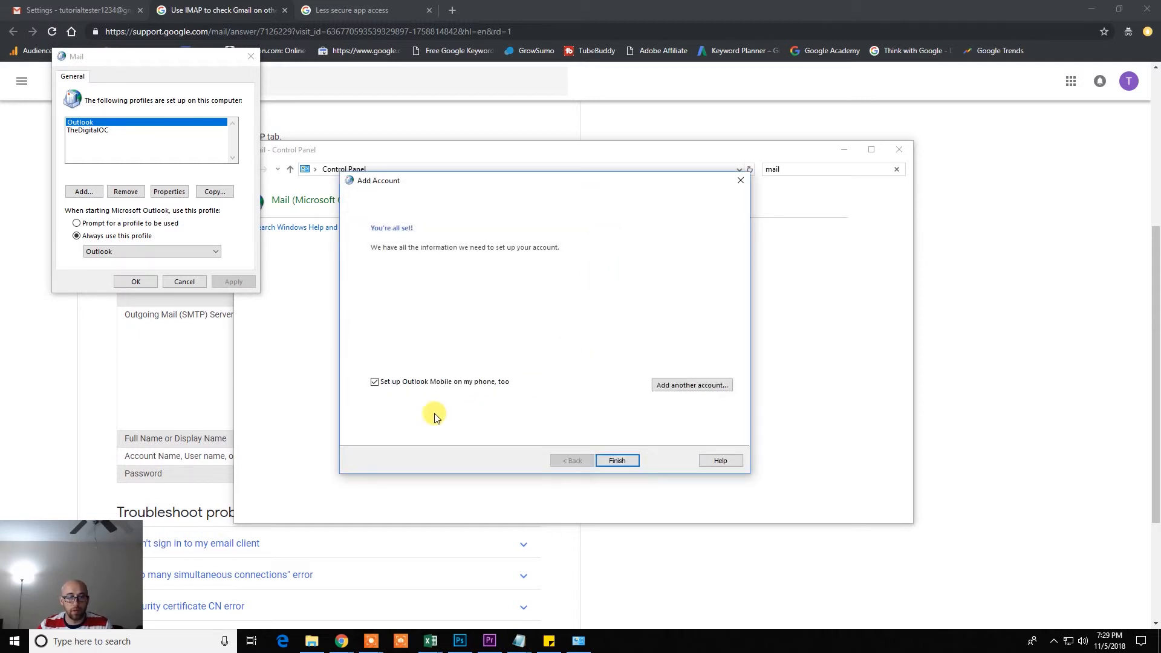
left_click(374, 382)
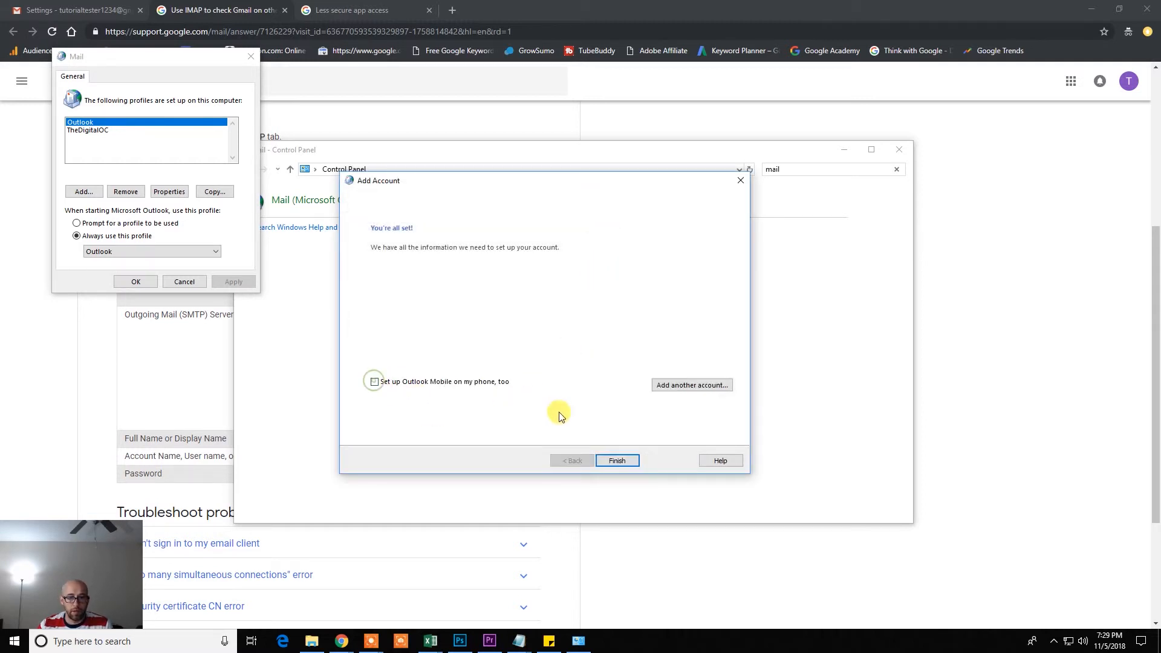
left_click(616, 462)
Make TTGMAIL the always-used startup profile and apply the change
left_click(179, 252)
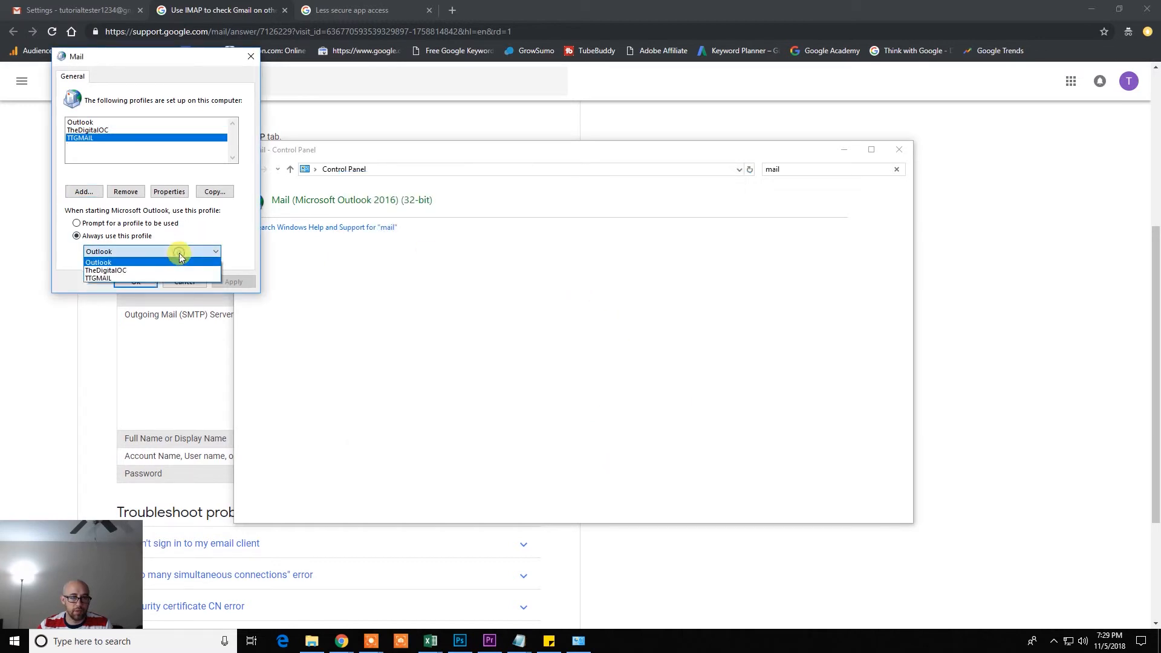
left_click(123, 278)
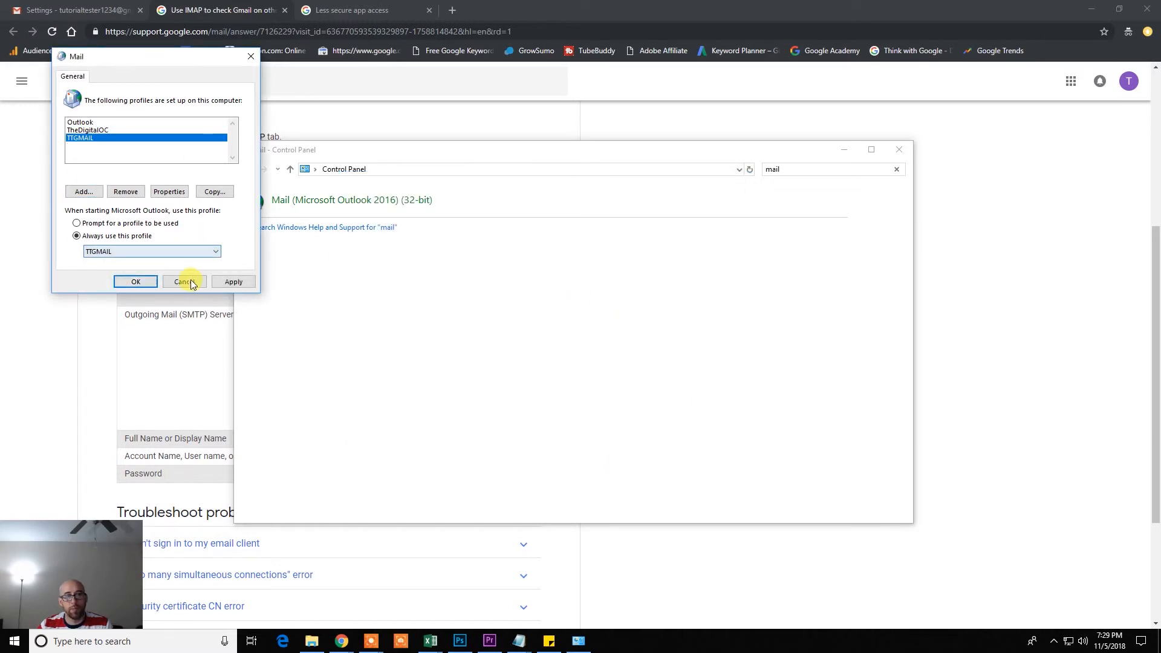
left_click(232, 282)
left_click(135, 282)
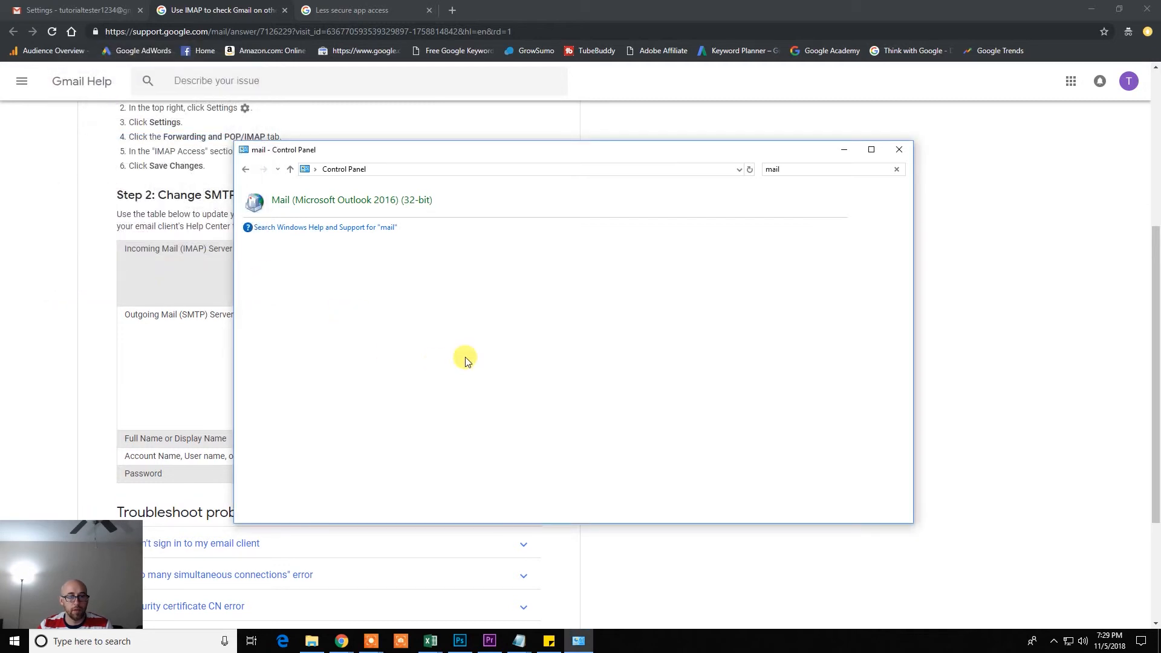
left_click(195, 641)
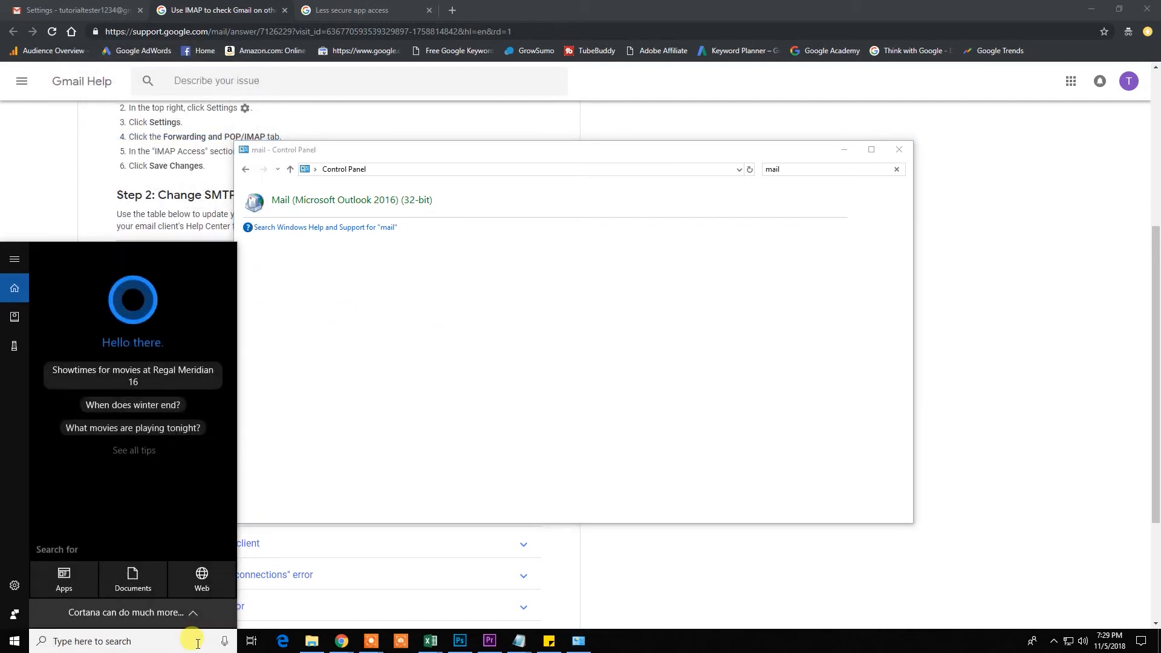
Launch Outlook via an 'outl' search and read the Microsoft Outlook Test Message in the Gmail inbox
type("outl")
key("Return")
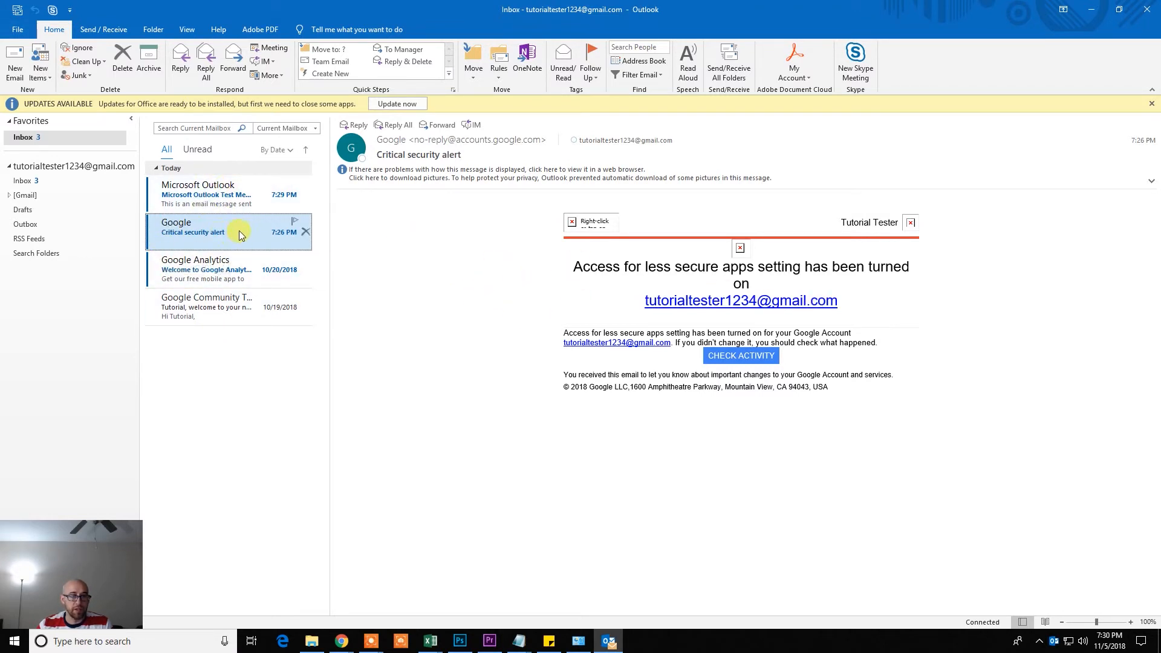
left_click(228, 280)
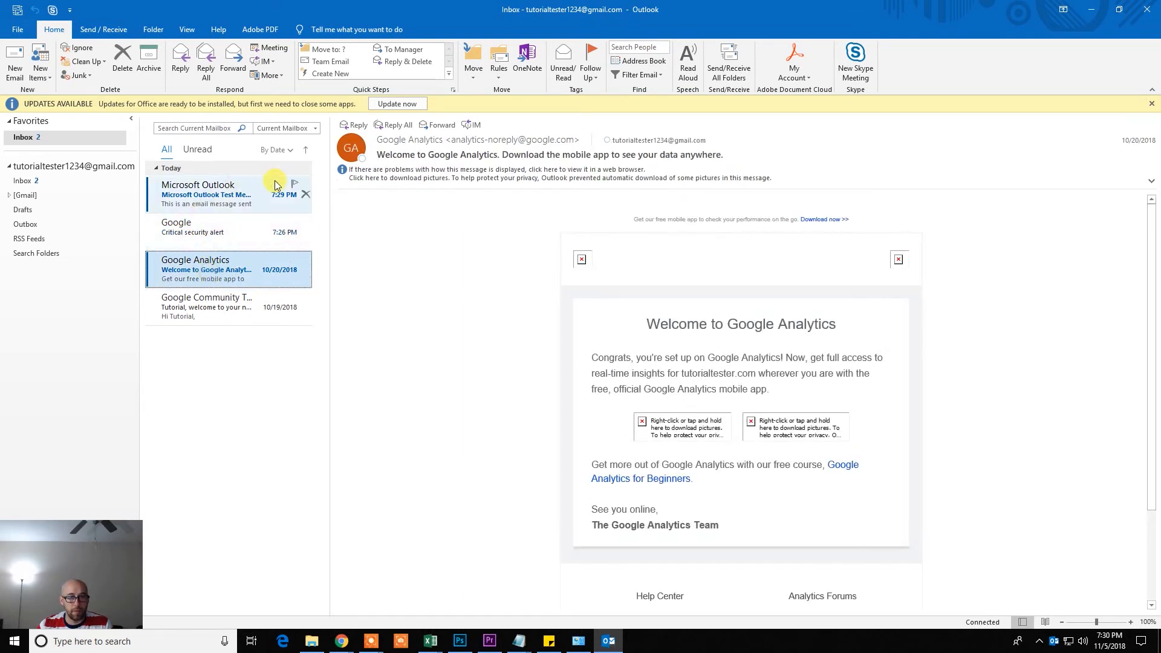
left_click(224, 193)
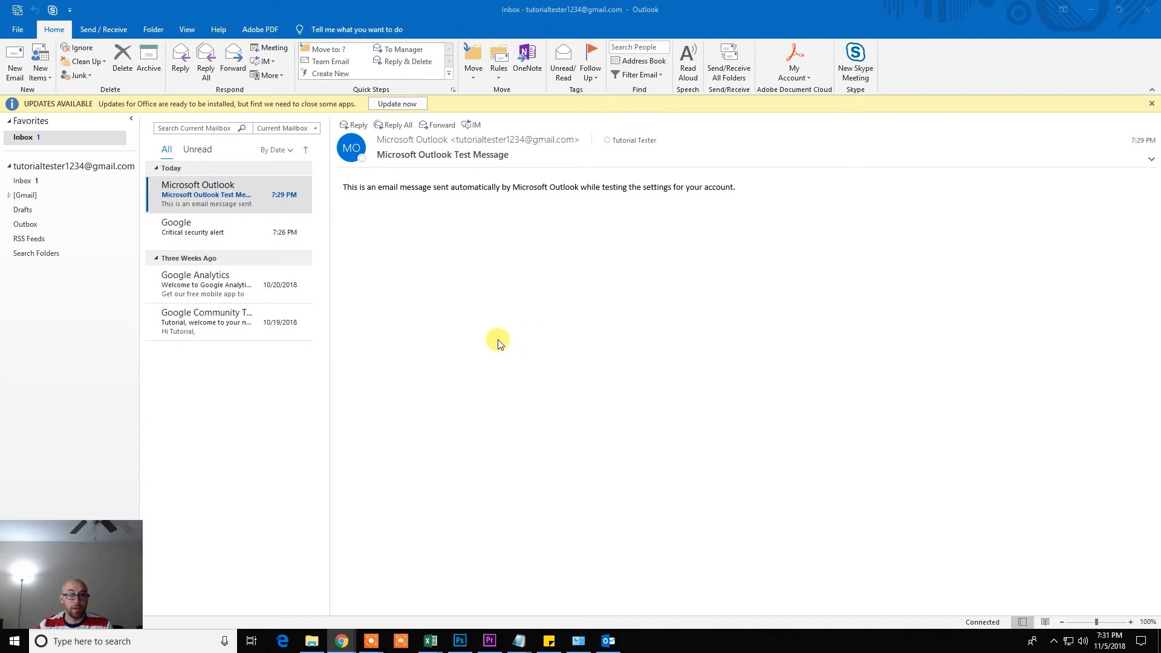
Email the webmail address with subject 'Test' and body 'This is a test email.'
left_click(14, 55)
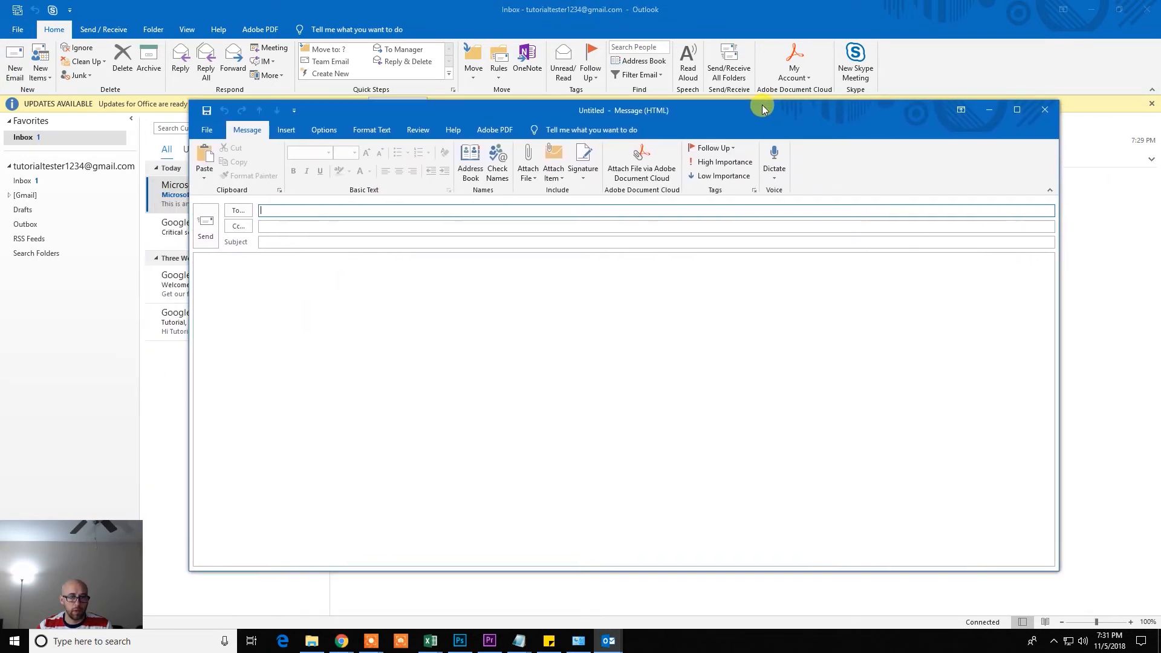
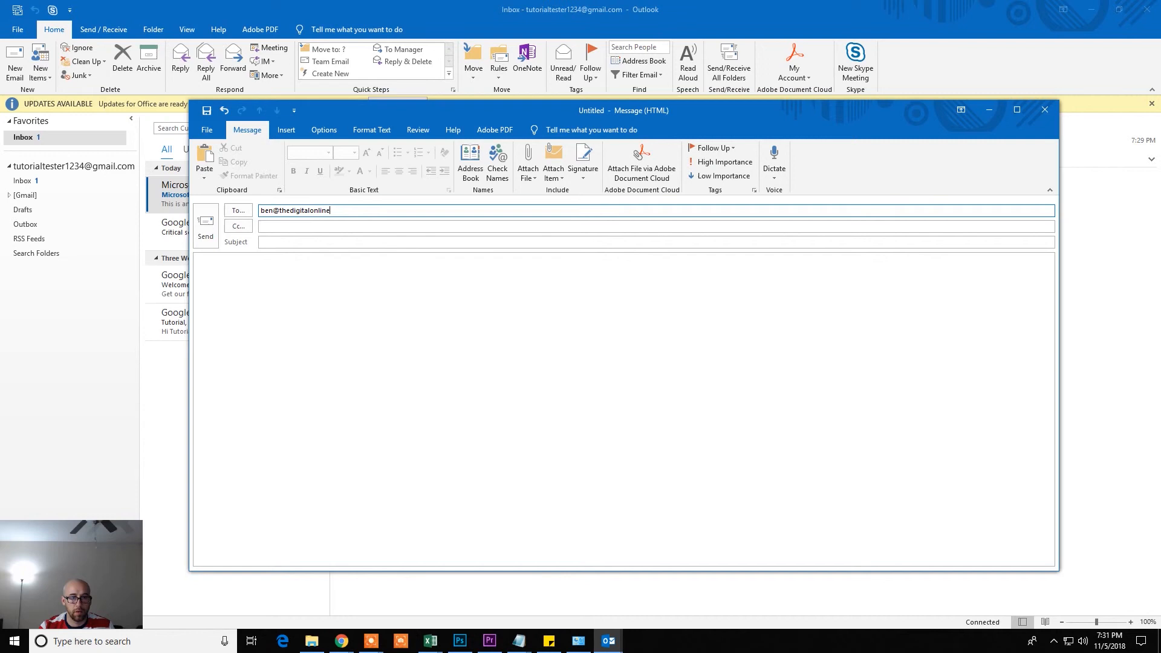
key("Tab")
key("Tab")
type("Test")
key("Tab")
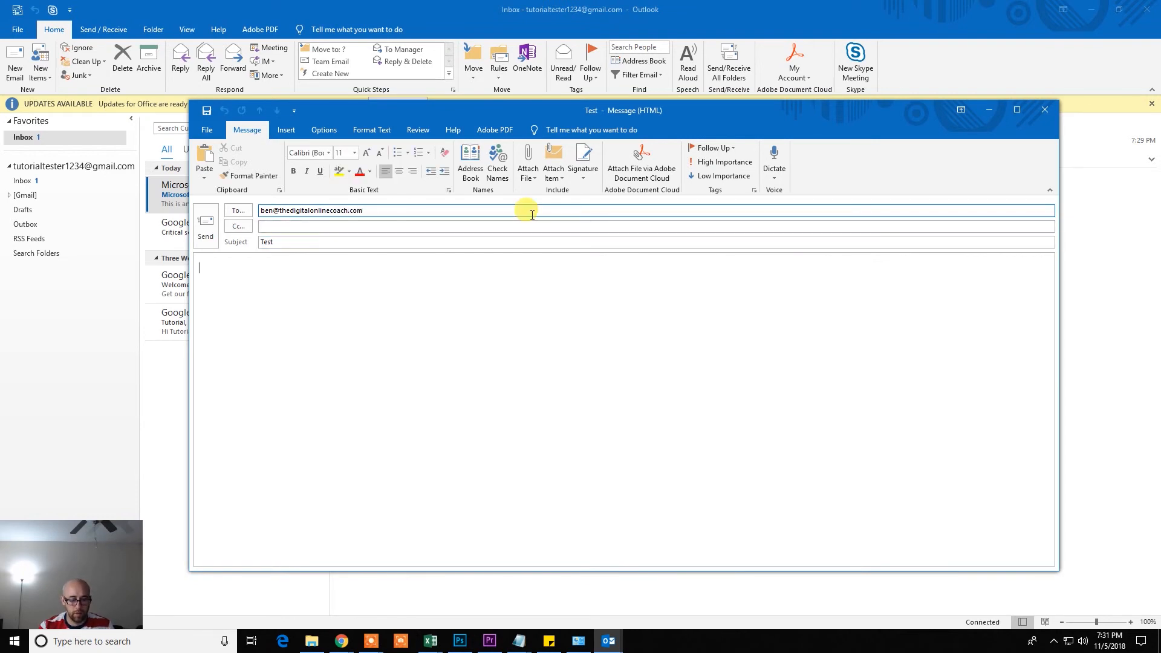
type("Th")
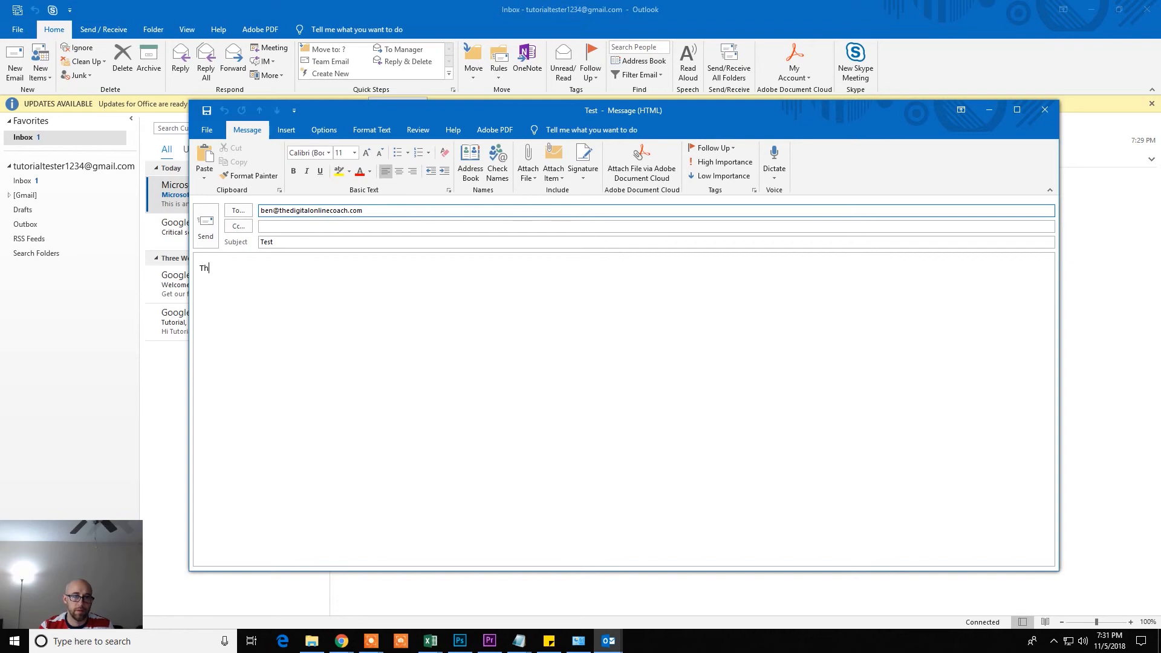
type("is is a test email.")
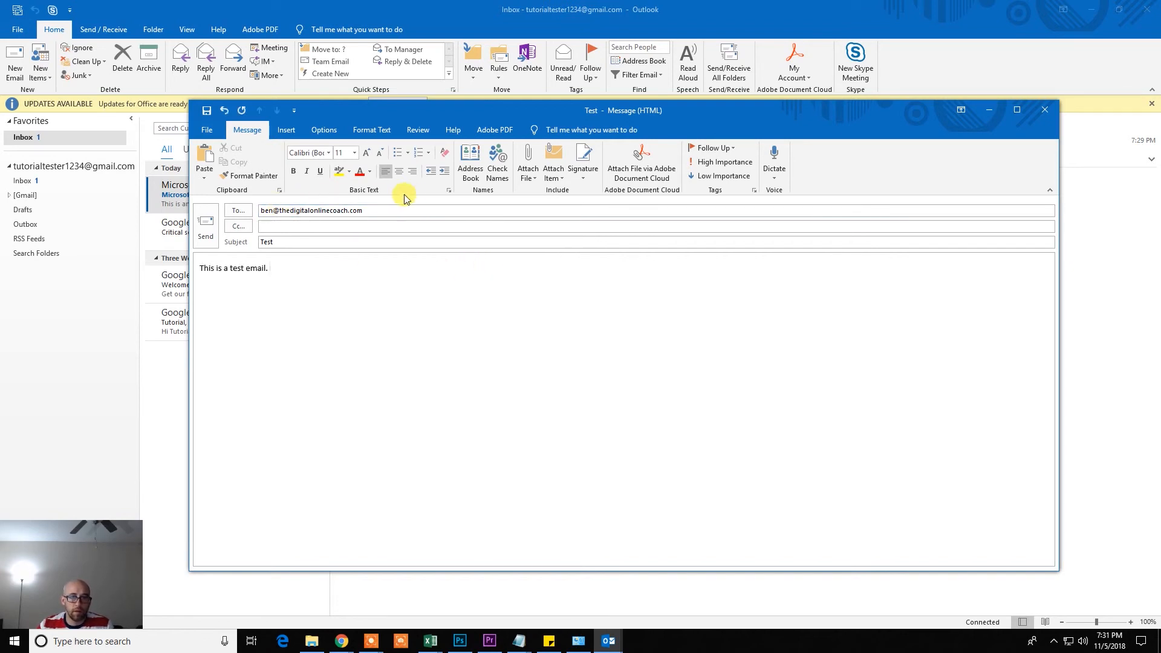
left_click(208, 225)
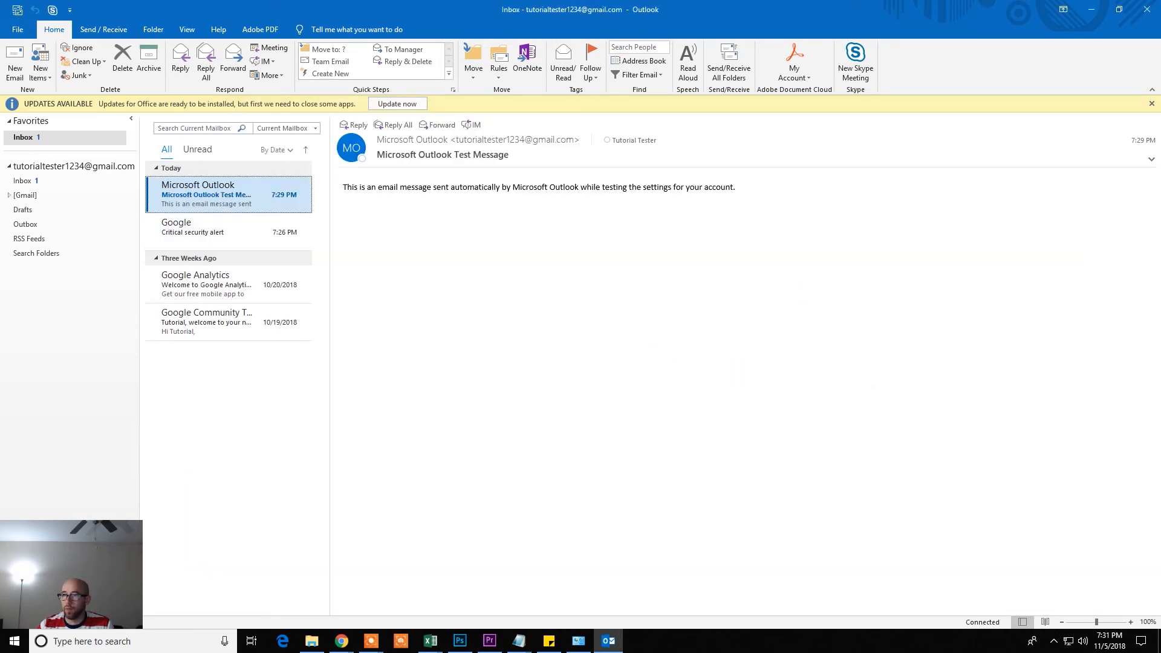
key("alt+Tab")
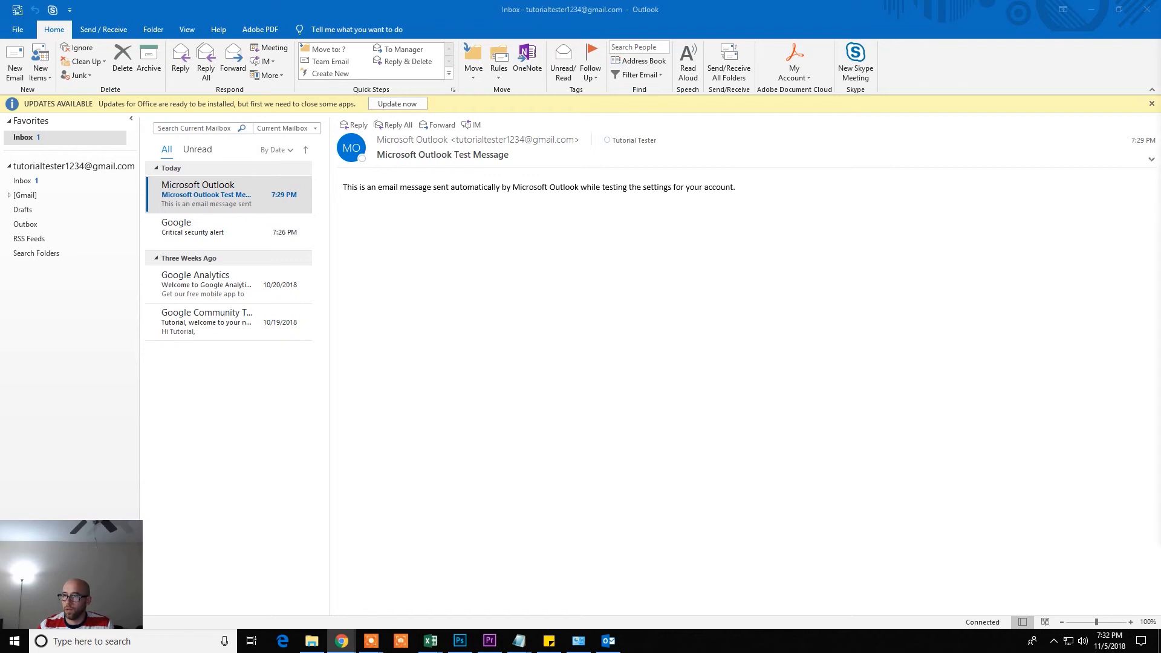
In Horde Webmail, send a 'Test response.' reply to the Test email
left_click_drag(1149, 142, 810, 67)
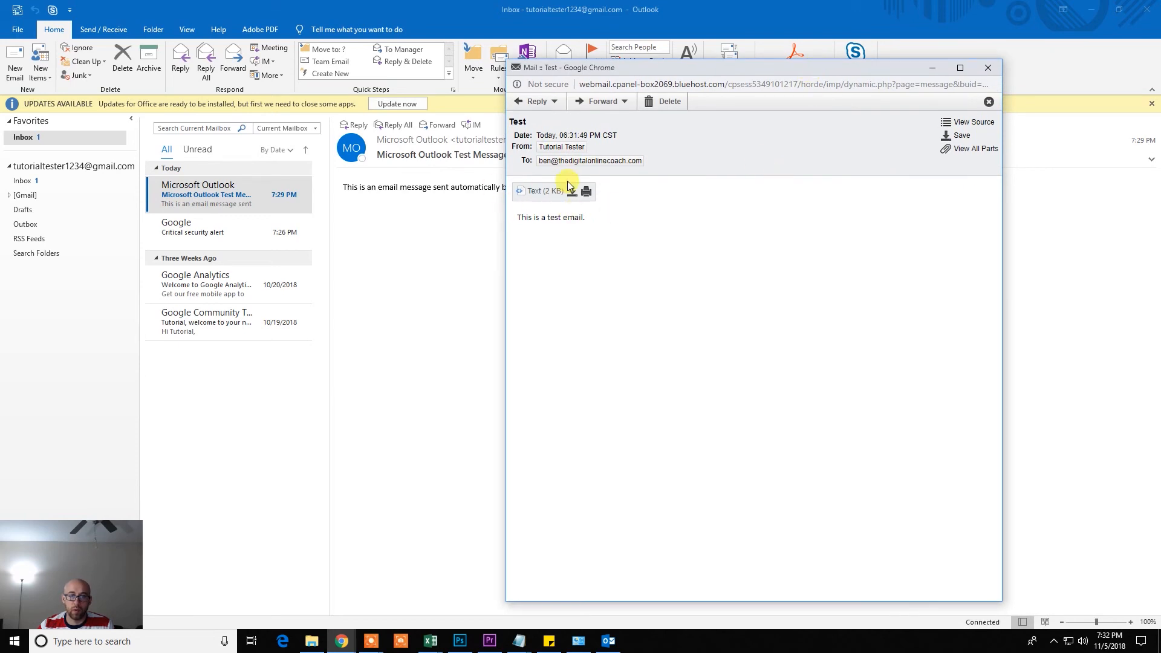
left_click(528, 101)
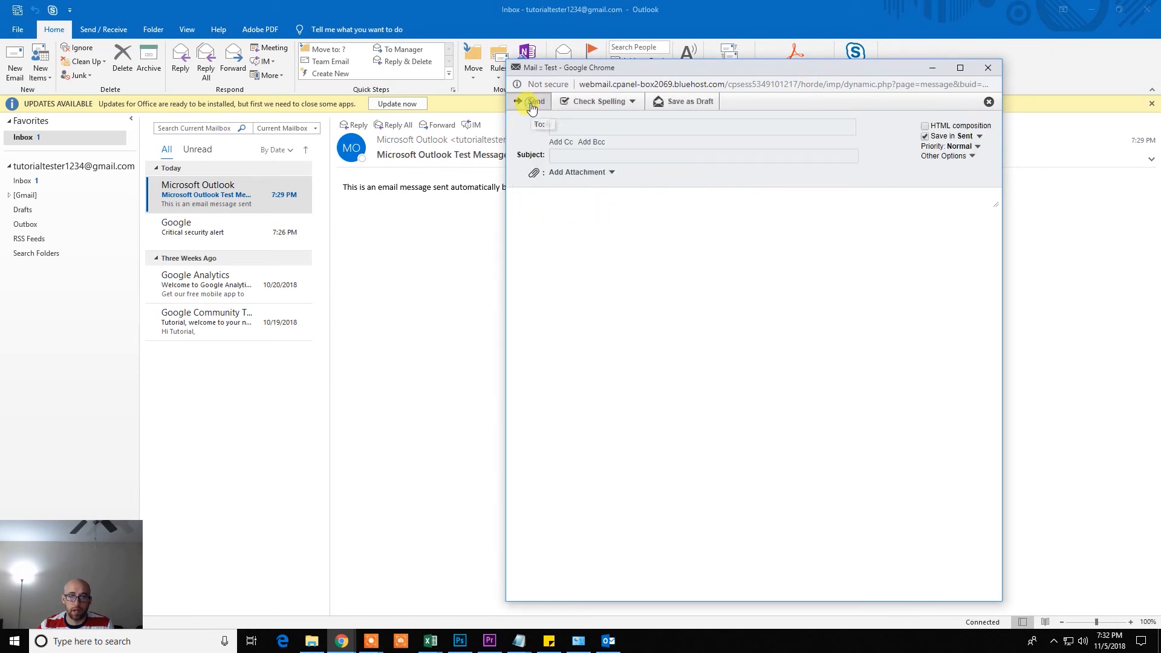
left_click(644, 243)
type("Test respom")
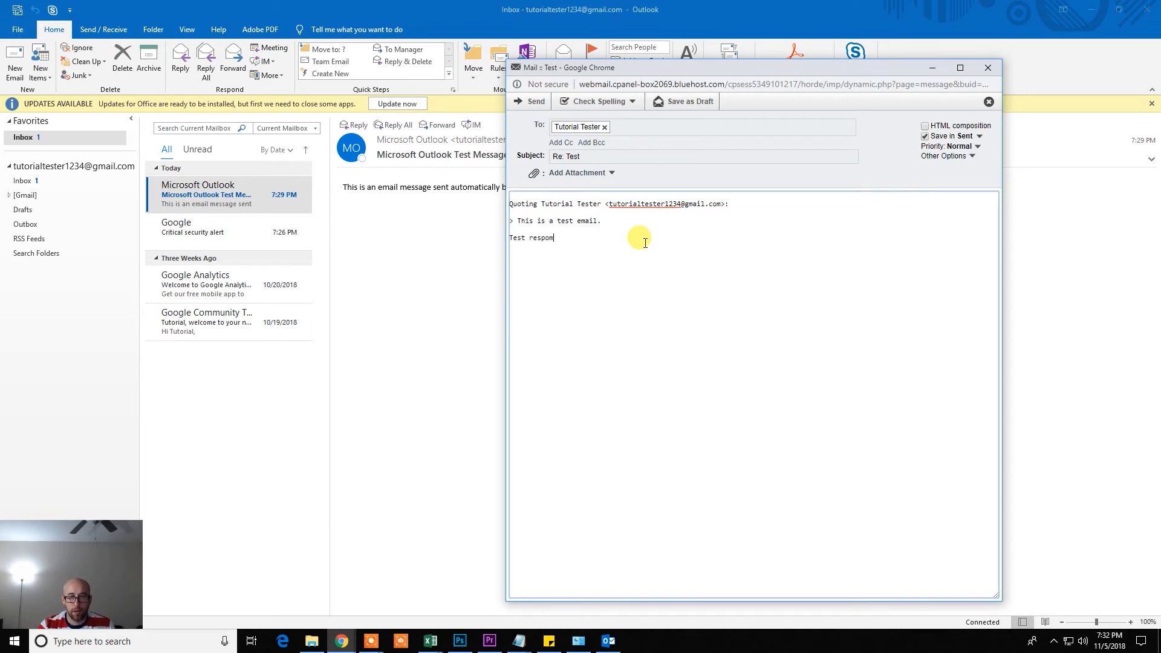
key("BackSpace")
type("nce")
type("se.")
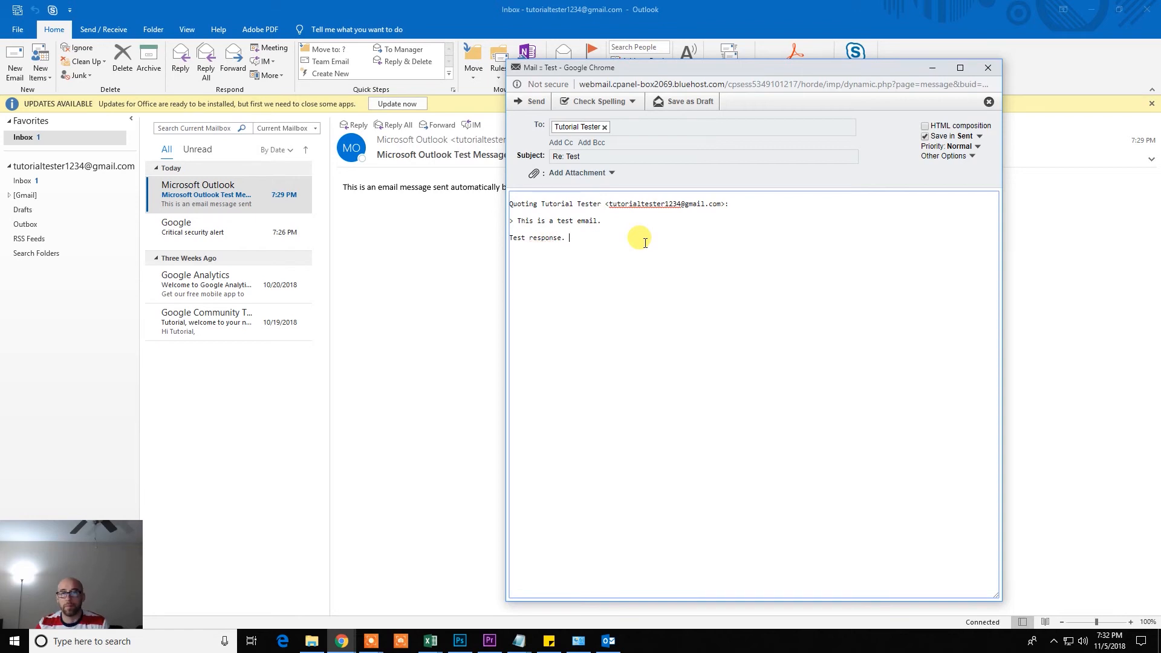
left_click(530, 101)
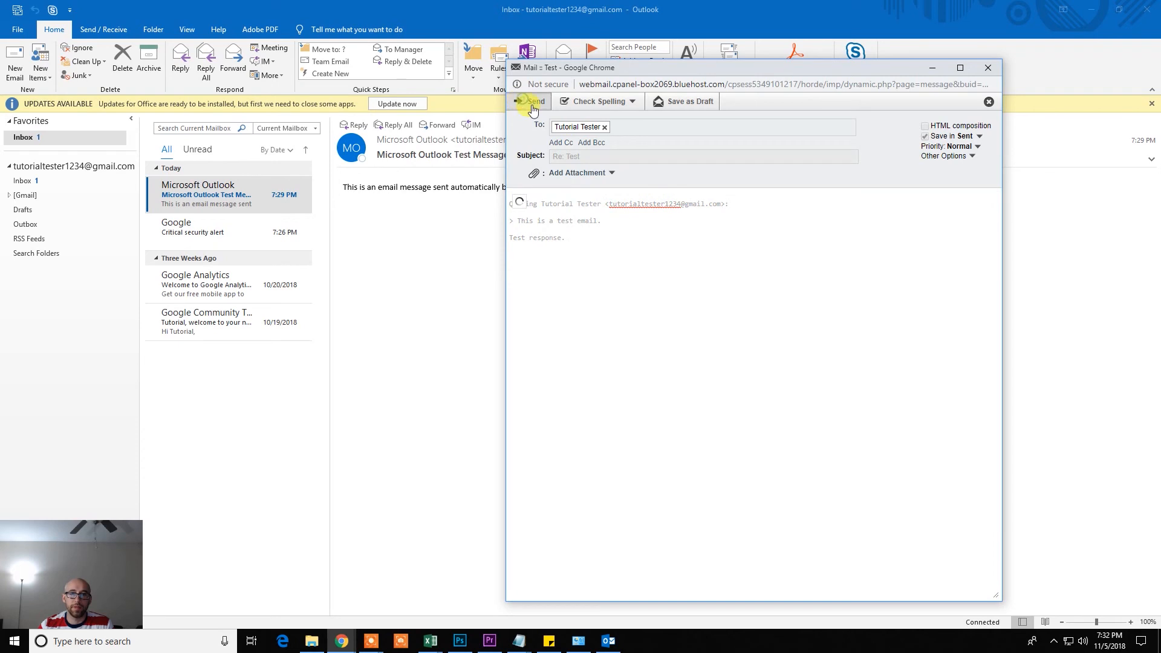